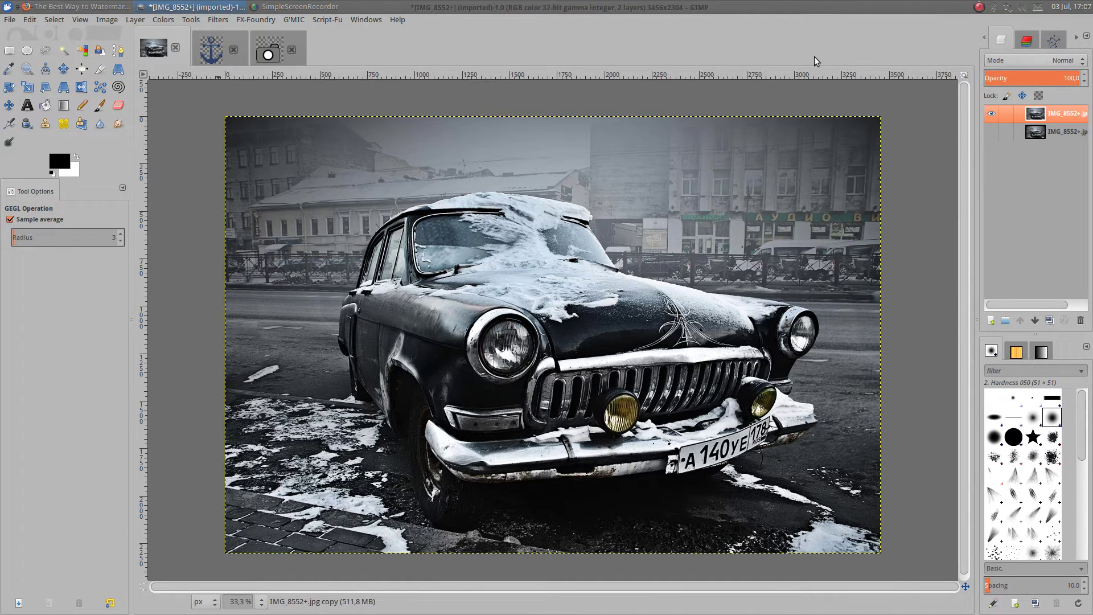
# Step: Look over the car, anchor and camera images, ending on the anchor image
pyautogui.click(209, 55)
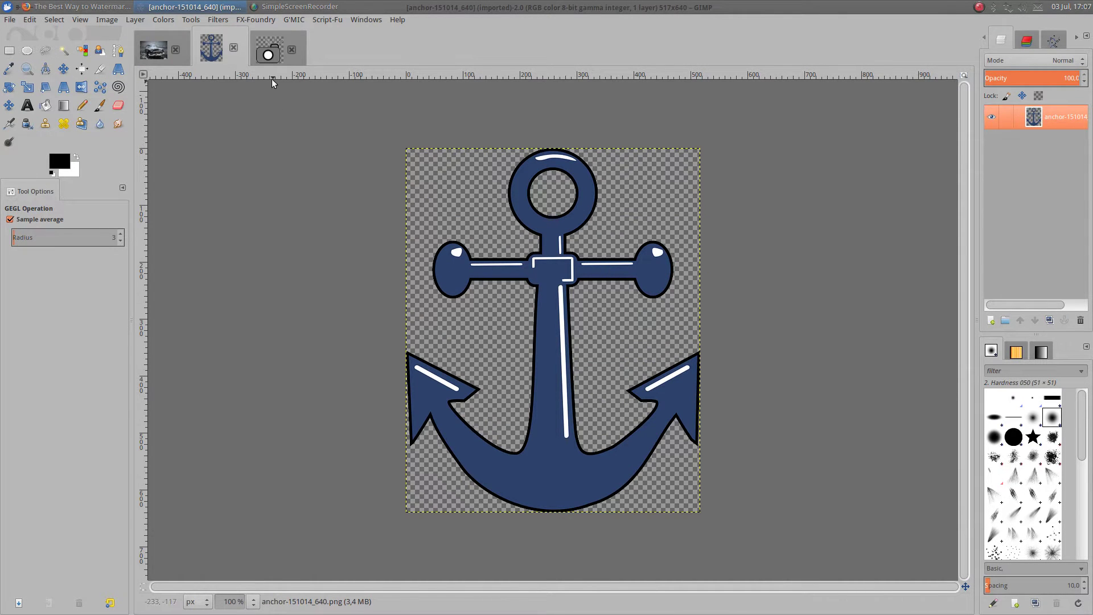
pyautogui.click(271, 57)
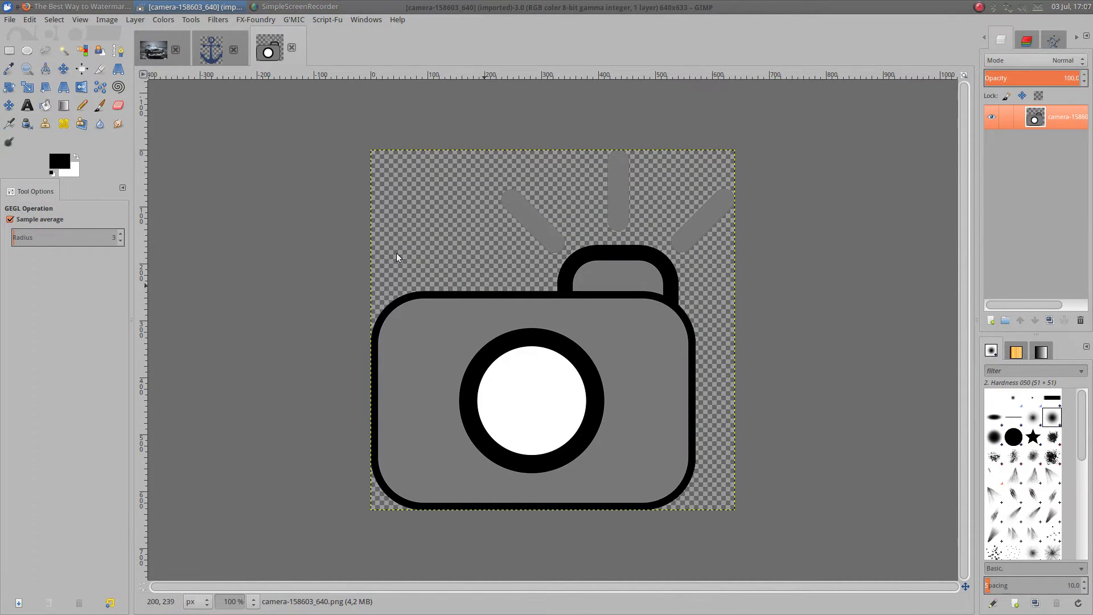
pyautogui.click(200, 50)
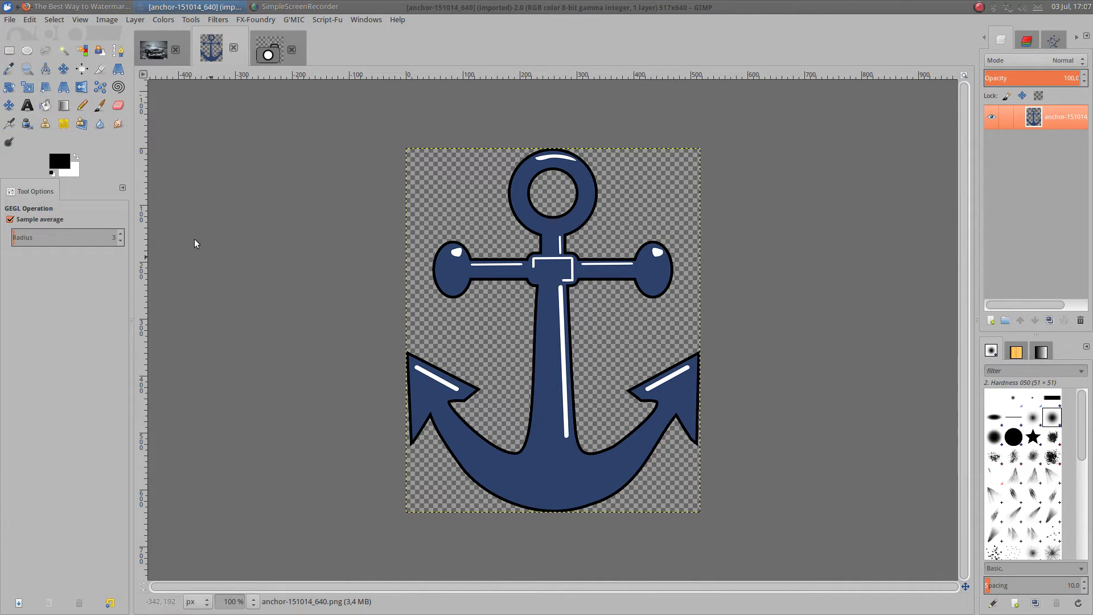
pyautogui.click(170, 22)
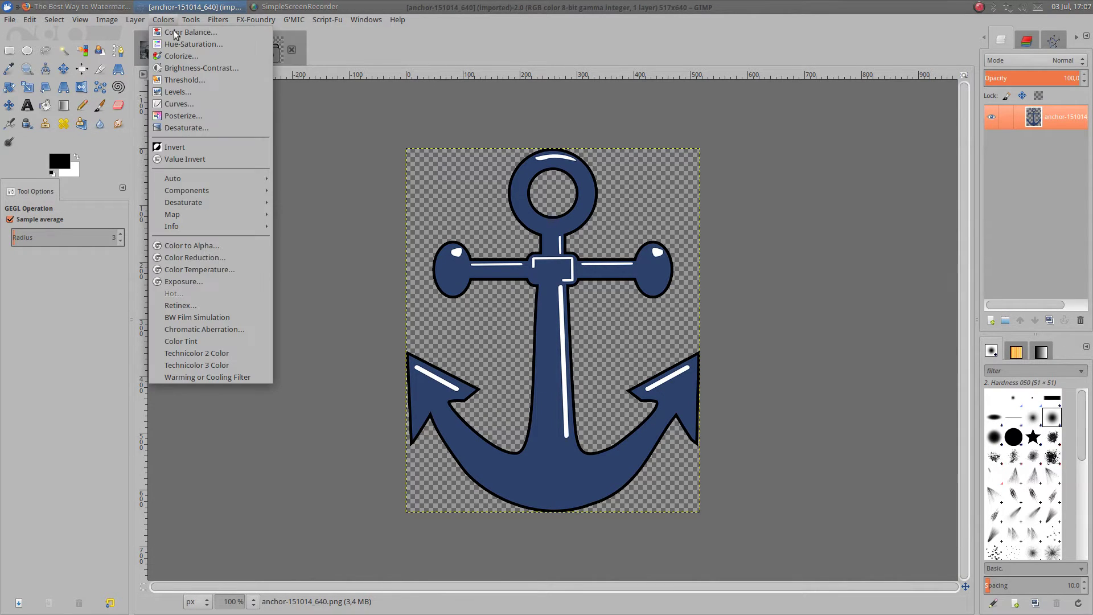
# Step: Apply Threshold at 127–255 to the anchor icon and then the camera icon
pyautogui.click(182, 82)
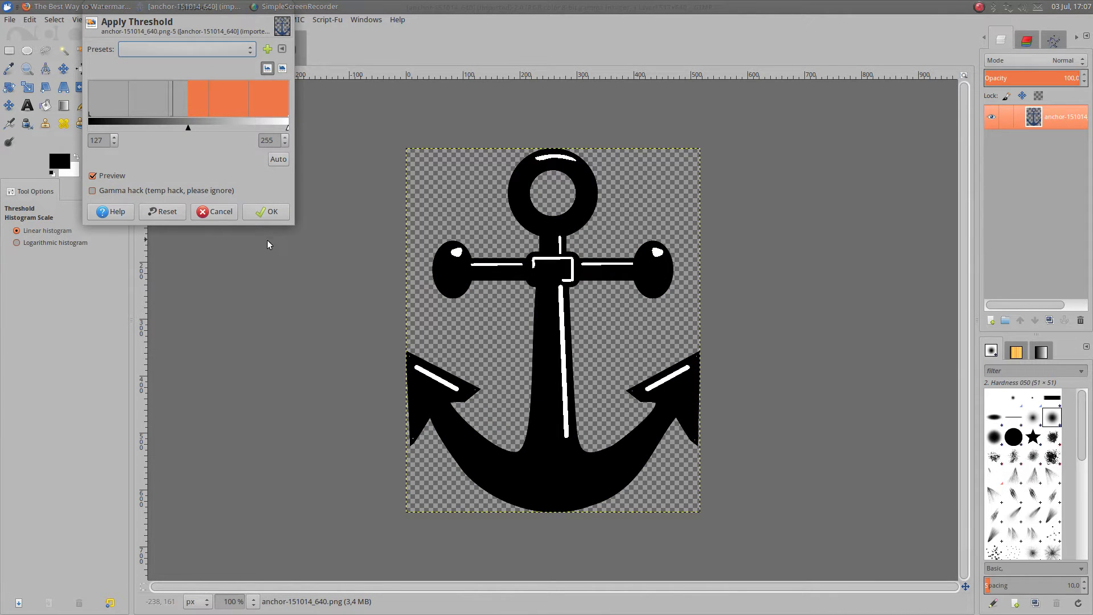
pyautogui.click(262, 211)
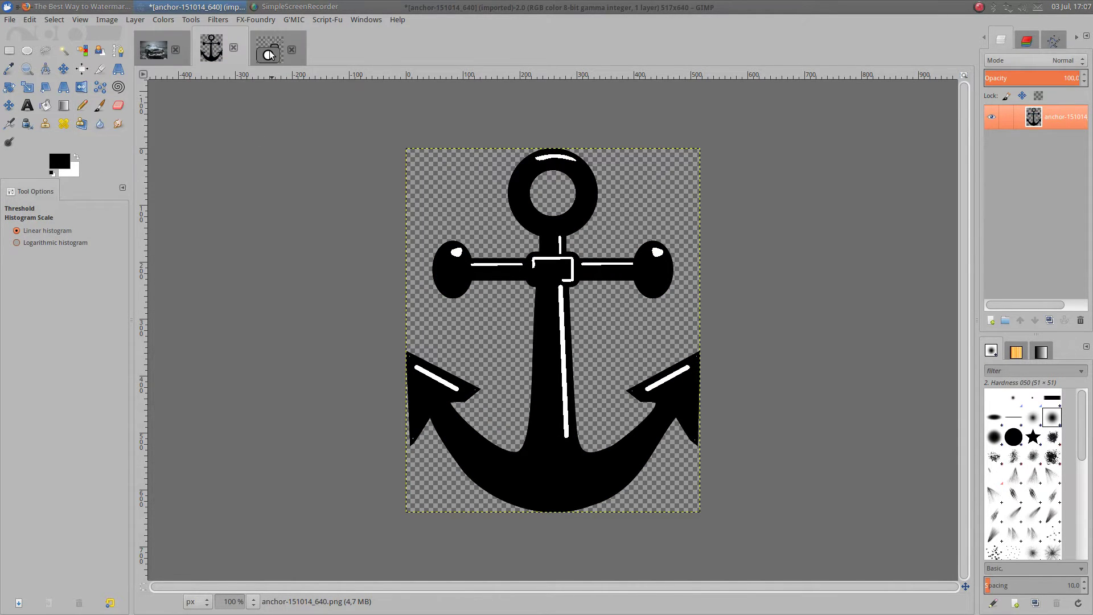
pyautogui.click(269, 51)
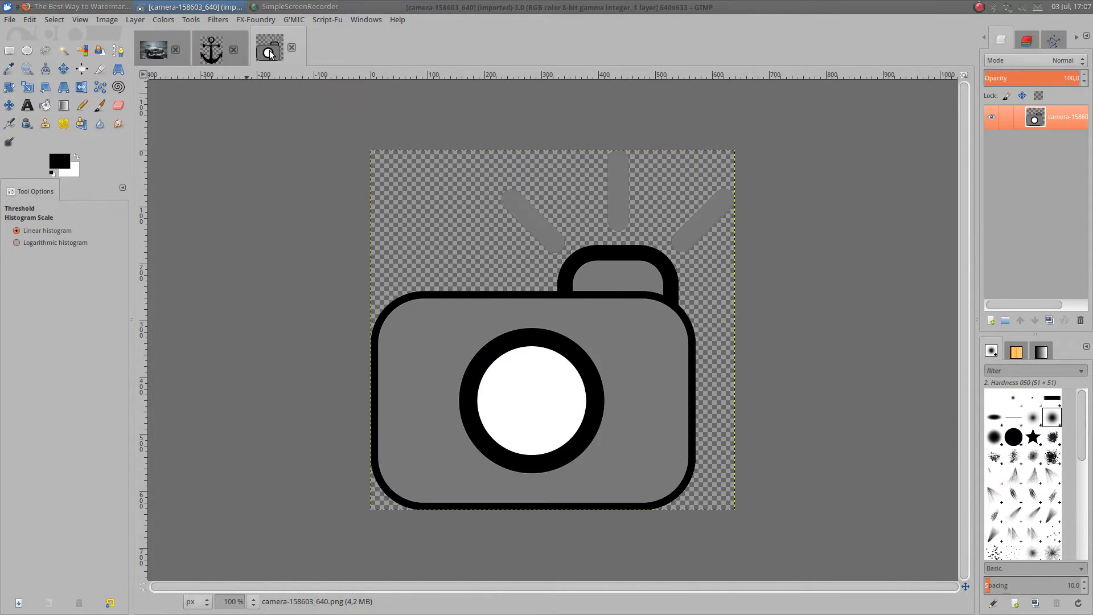
pyautogui.click(173, 24)
pyautogui.click(179, 80)
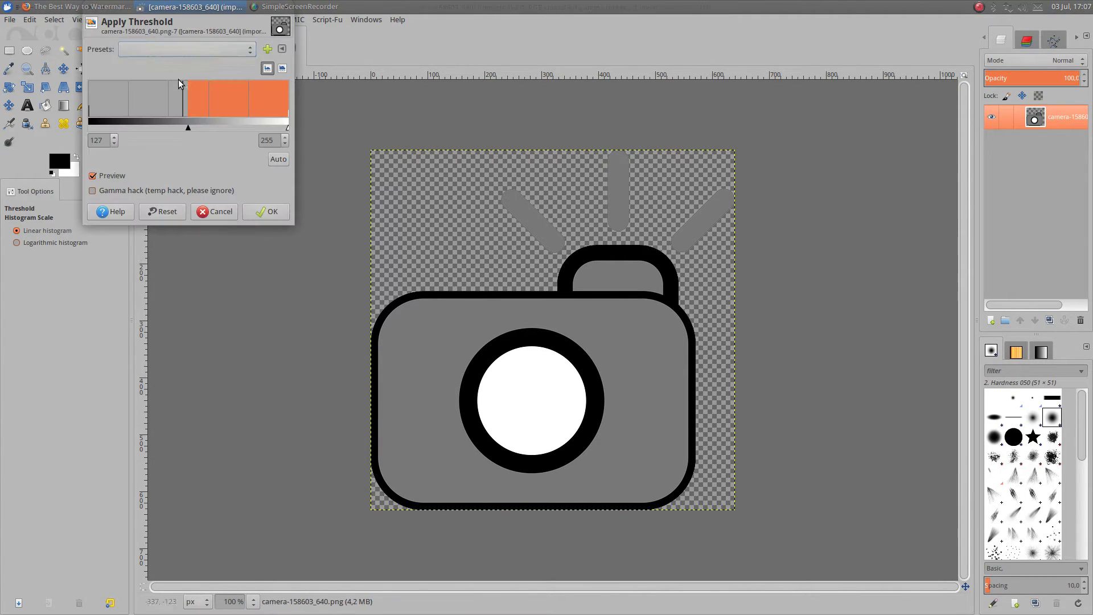
pyautogui.click(269, 211)
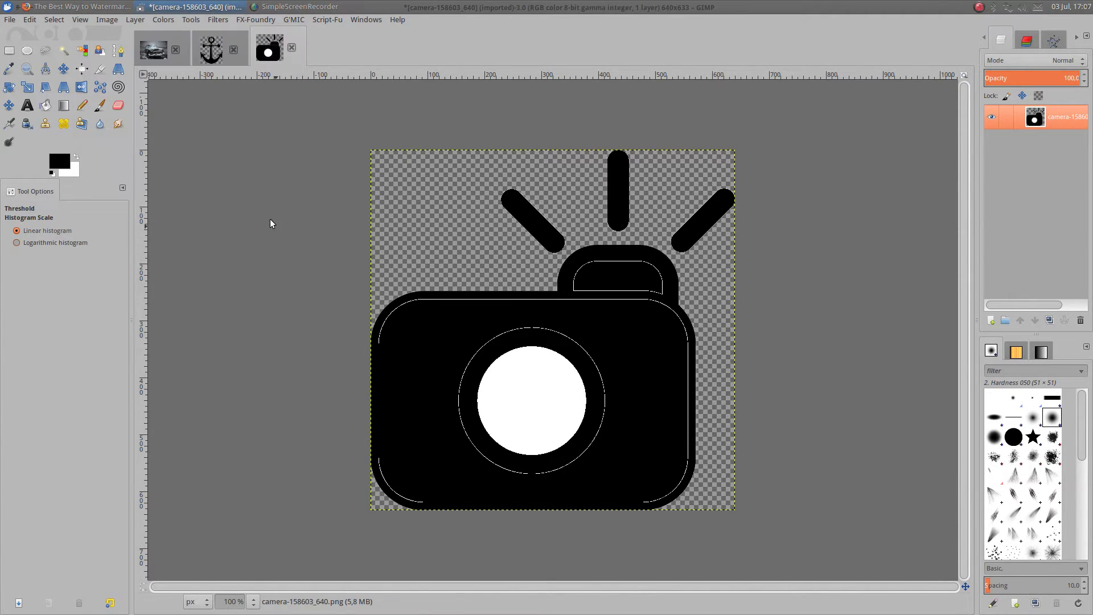
# Step: Copy the black camera icon and paste it into the anchor image
pyautogui.rightClick(548, 346)
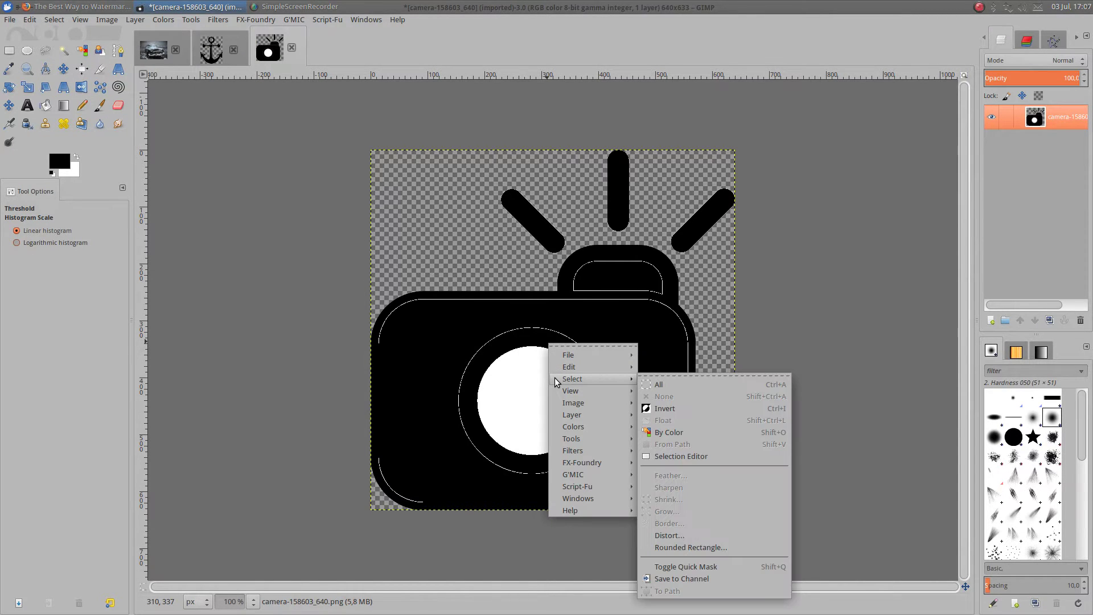
pyautogui.moveTo(570, 366)
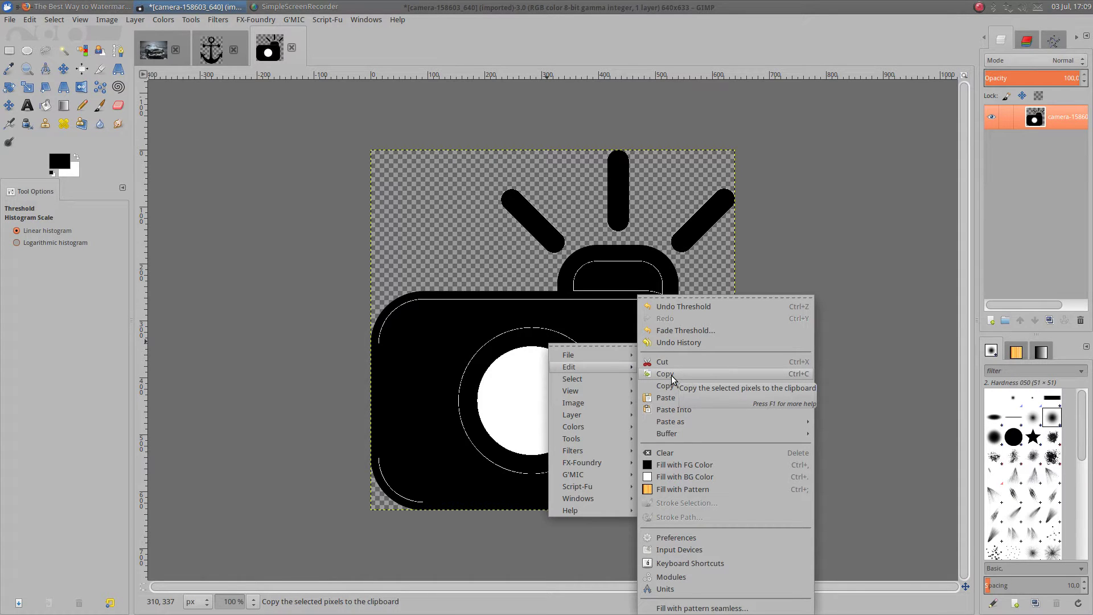
pyautogui.click(672, 374)
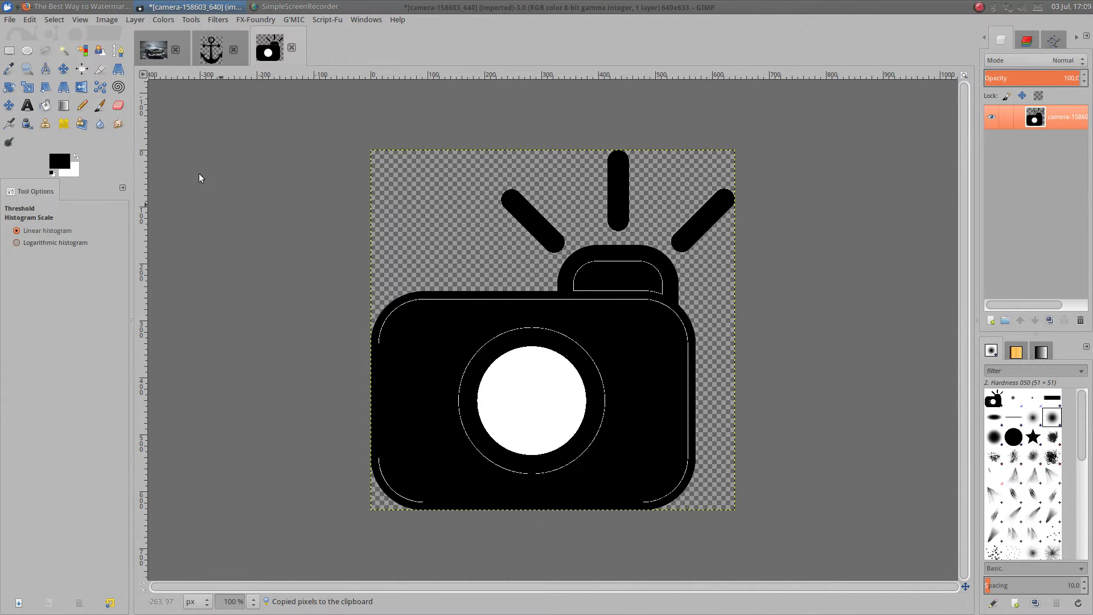
pyautogui.click(214, 56)
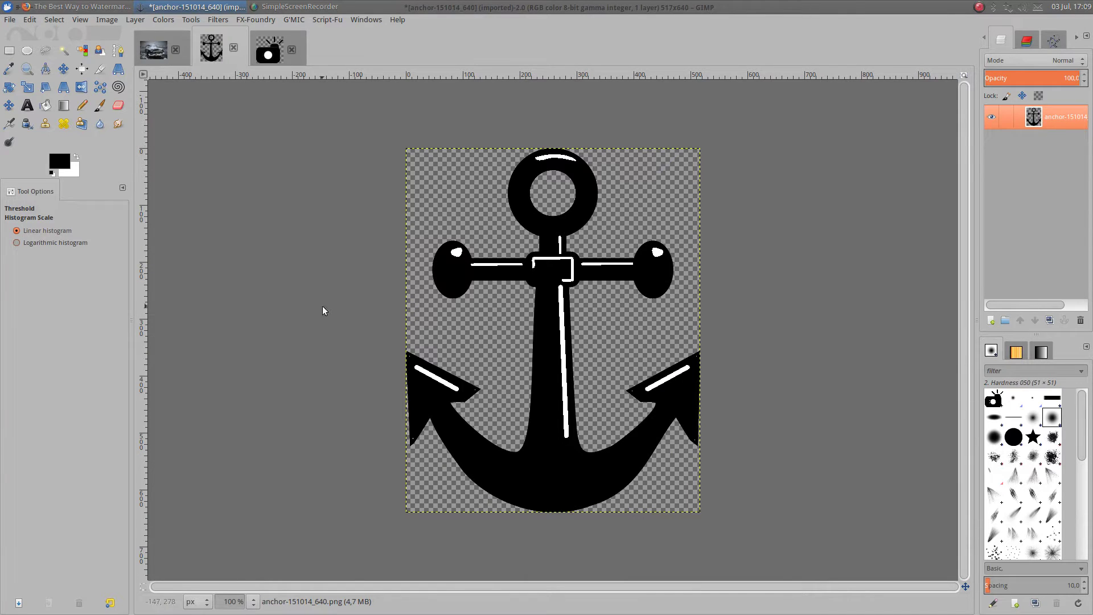
pyautogui.rightClick(451, 297)
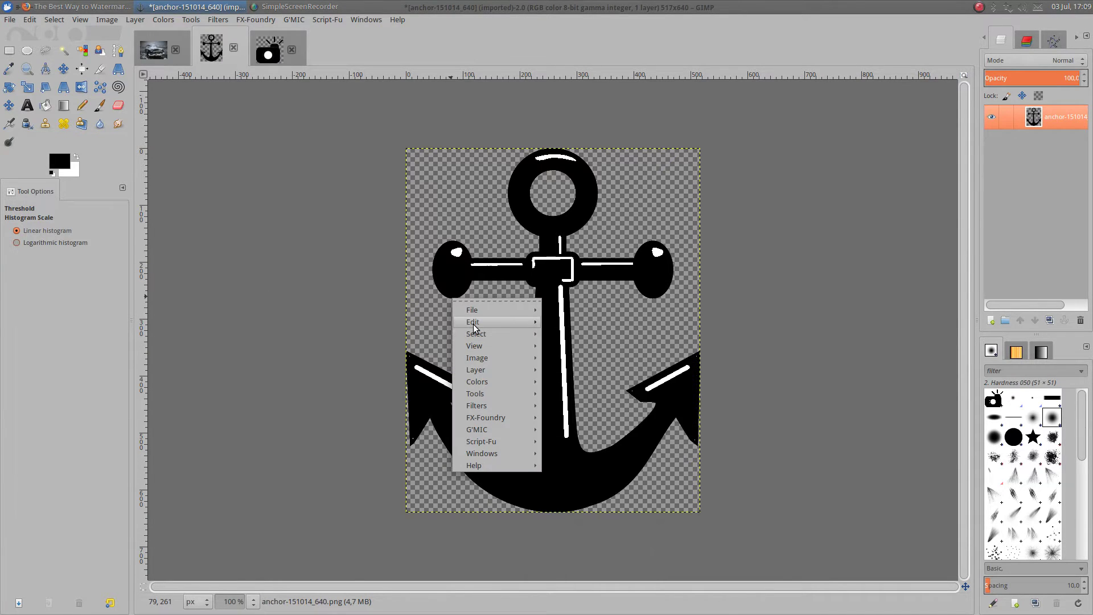
pyautogui.moveTo(474, 322)
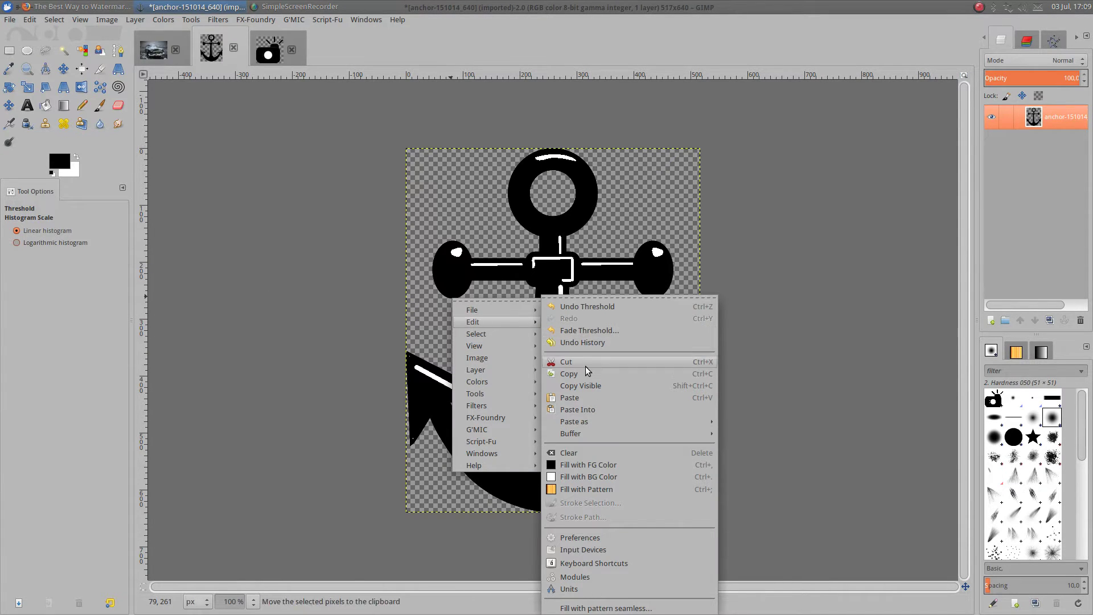
pyautogui.click(580, 397)
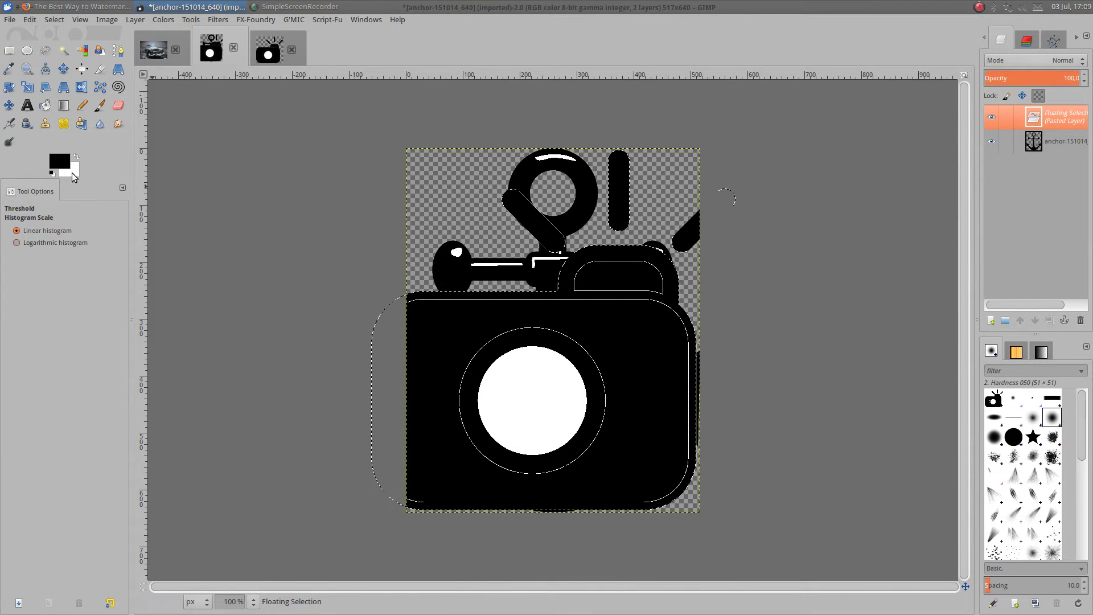
# Step: Scale the pasted camera down to roughly half size with Keep aspect on
pyautogui.click(27, 87)
pyautogui.click(652, 342)
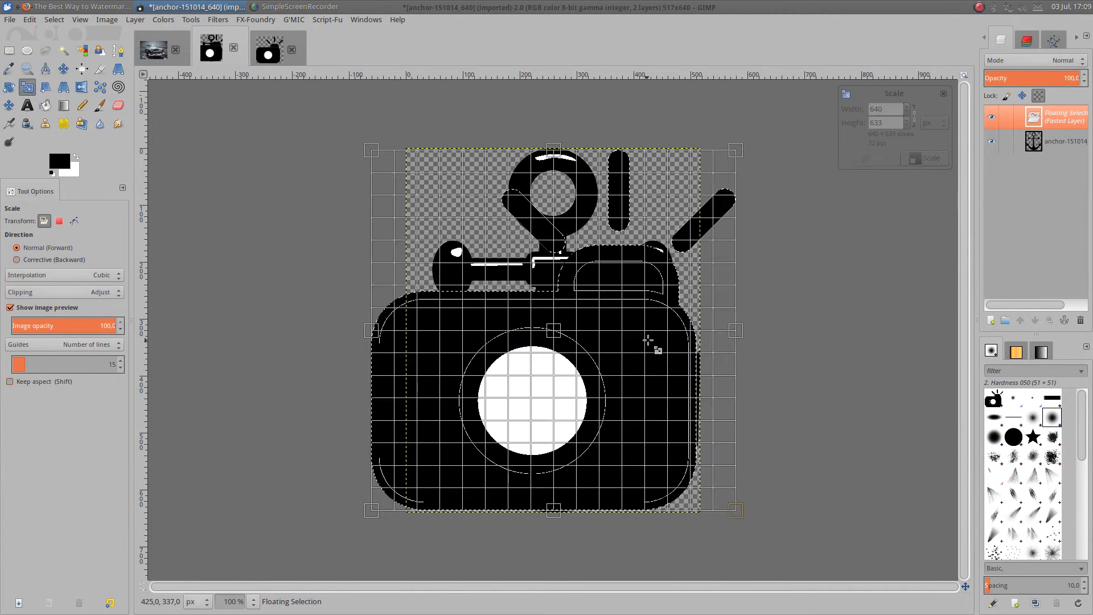
pyautogui.click(915, 117)
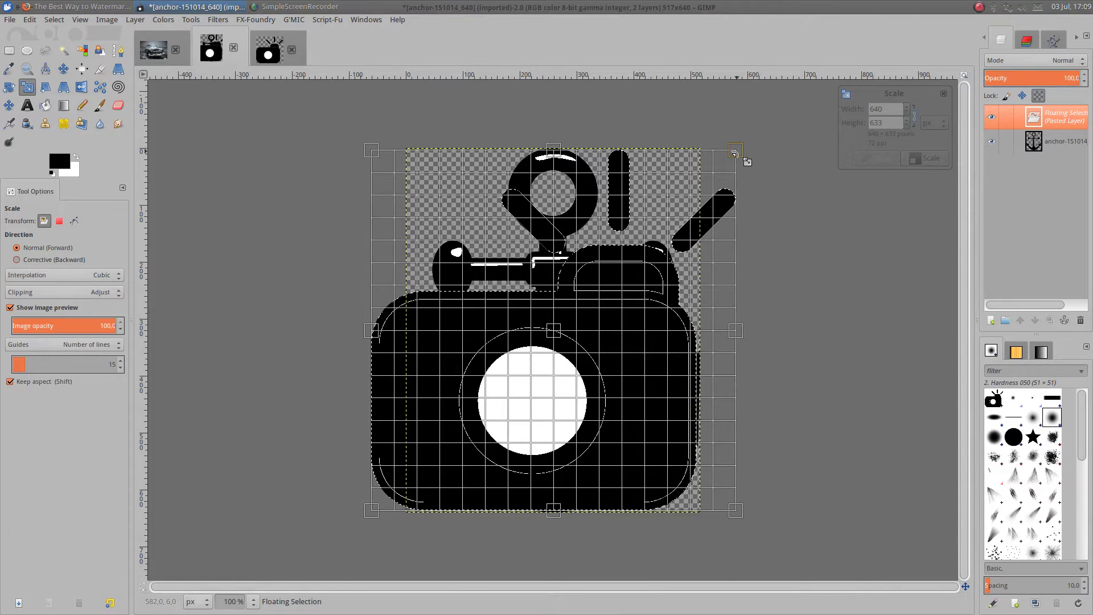
pyautogui.moveTo(730, 154); pyautogui.dragTo(577, 360)
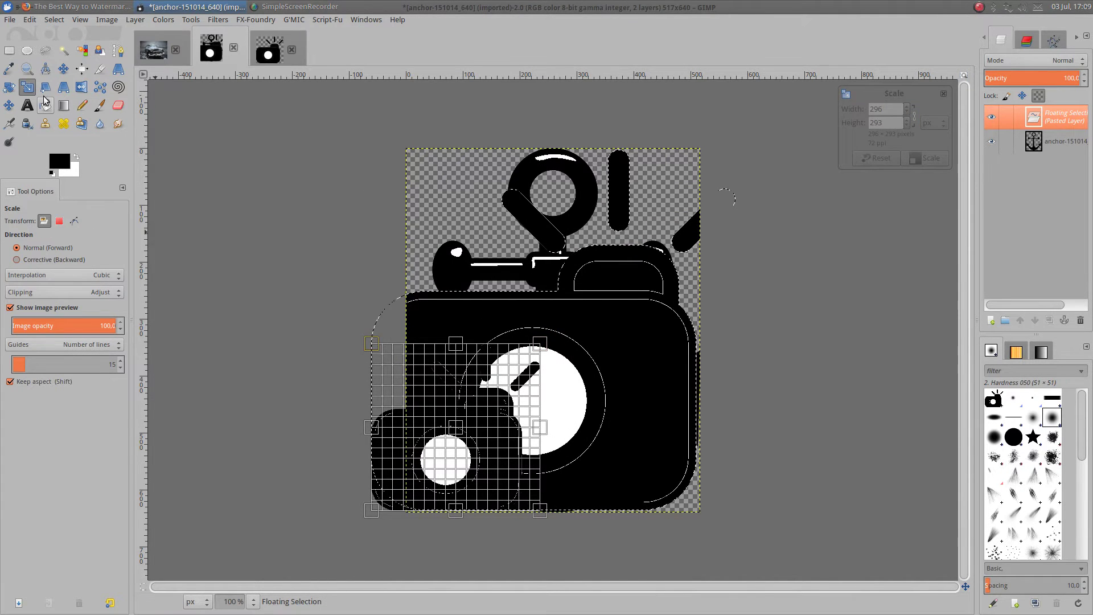
pyautogui.click(932, 163)
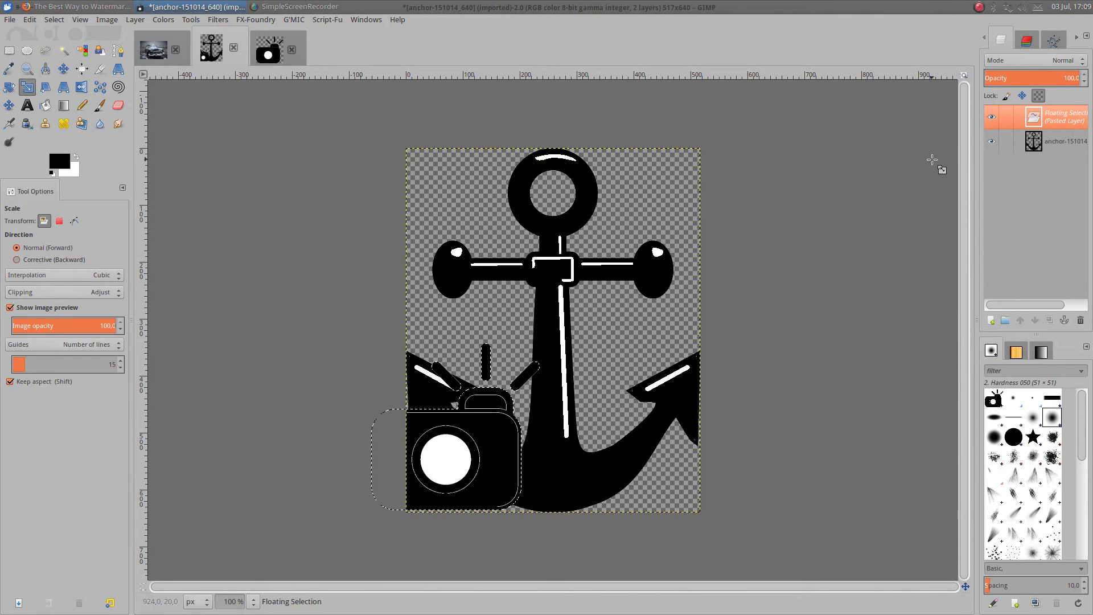
# Step: Move the camera over the anchor's centre and rescale it to 287×283 px
pyautogui.click(66, 68)
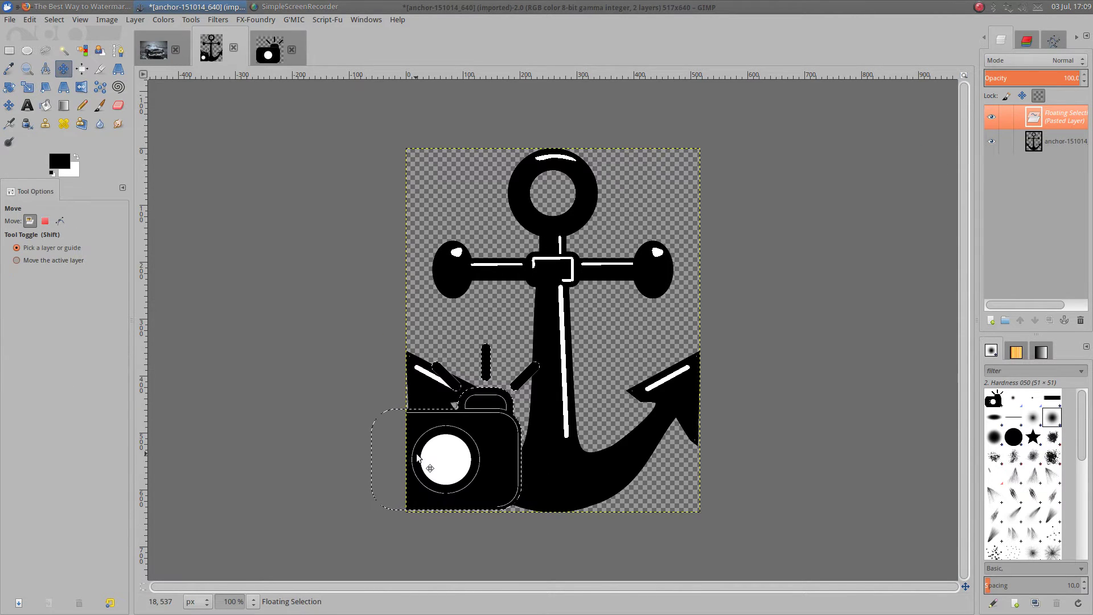
pyautogui.moveTo(430, 467)
pyautogui.mouseDown()
pyautogui.moveTo(522, 426)
pyautogui.moveTo(534, 400)
pyautogui.mouseUp()
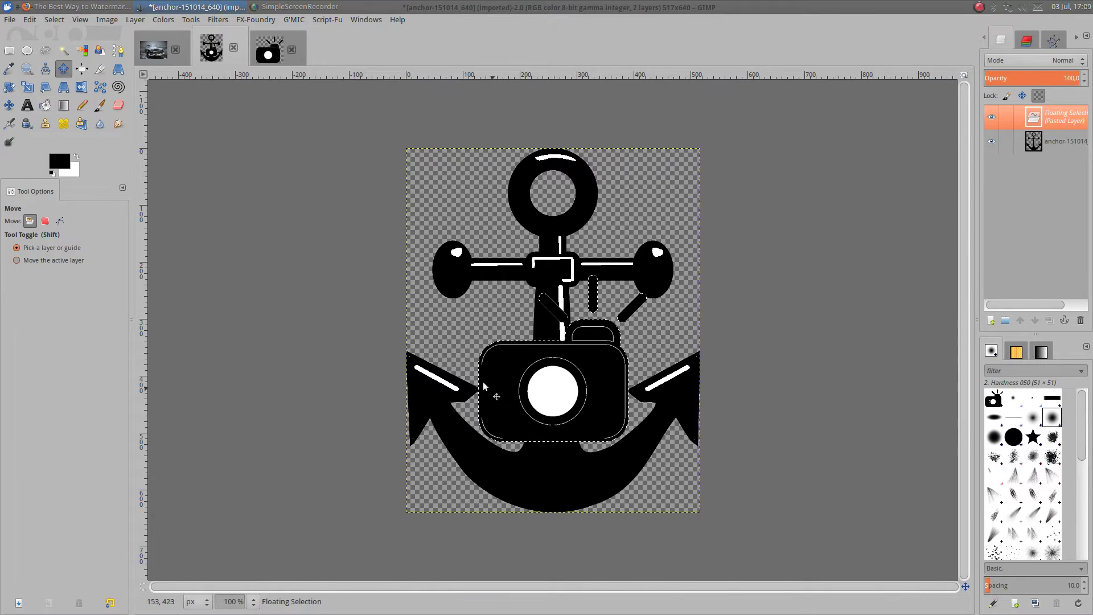
pyautogui.click(27, 87)
pyautogui.click(541, 349)
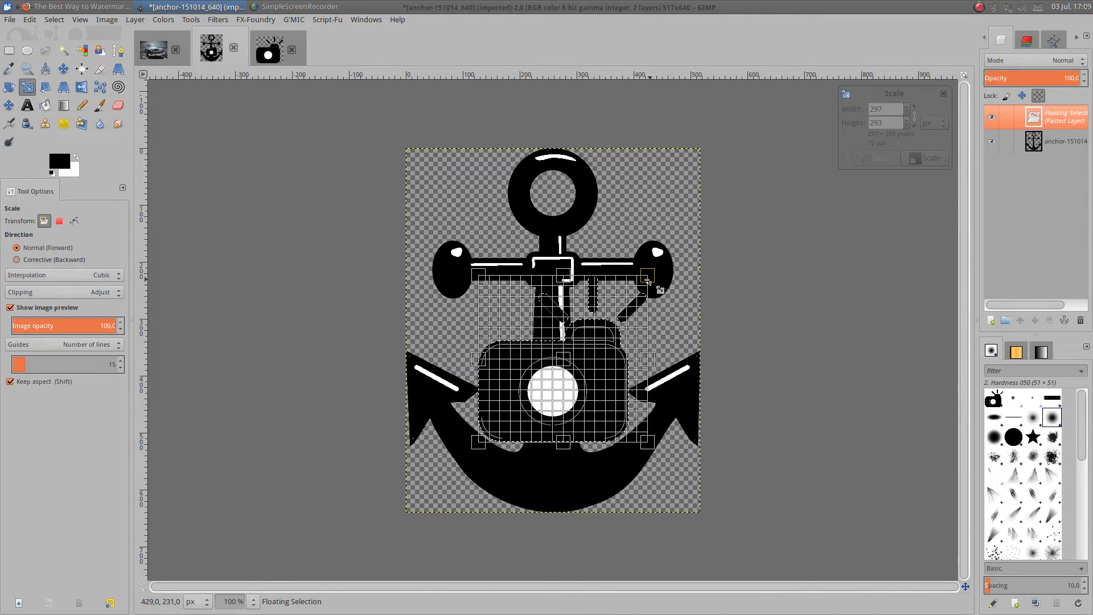
pyautogui.moveTo(647, 279); pyautogui.dragTo(641, 284)
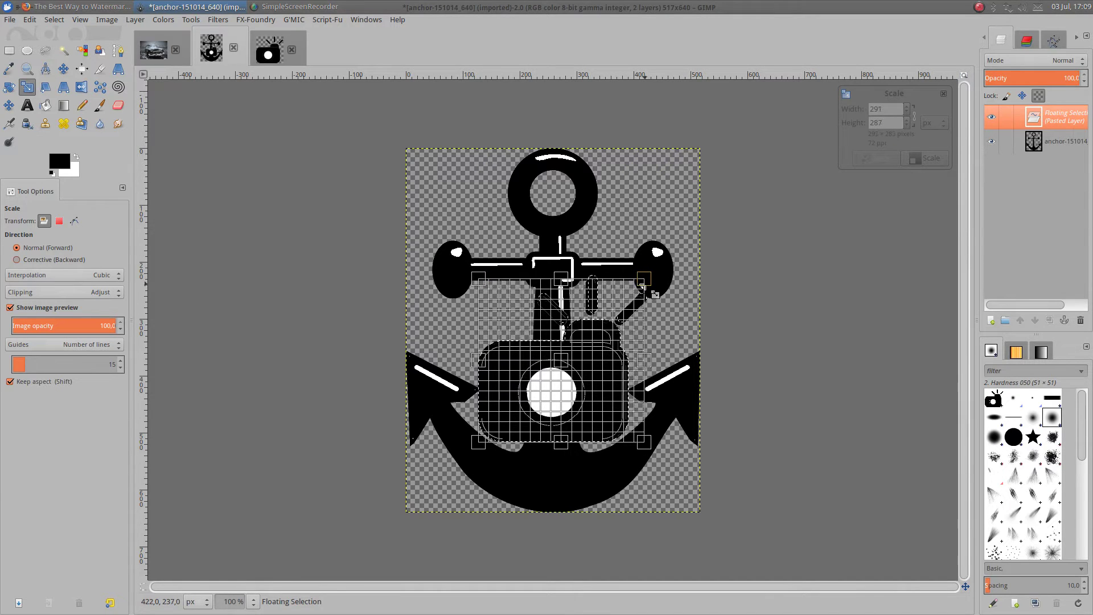
pyautogui.click(924, 160)
# Step: Nudge the floating camera into final position and anchor it into the anchor layer
pyautogui.click(63, 69)
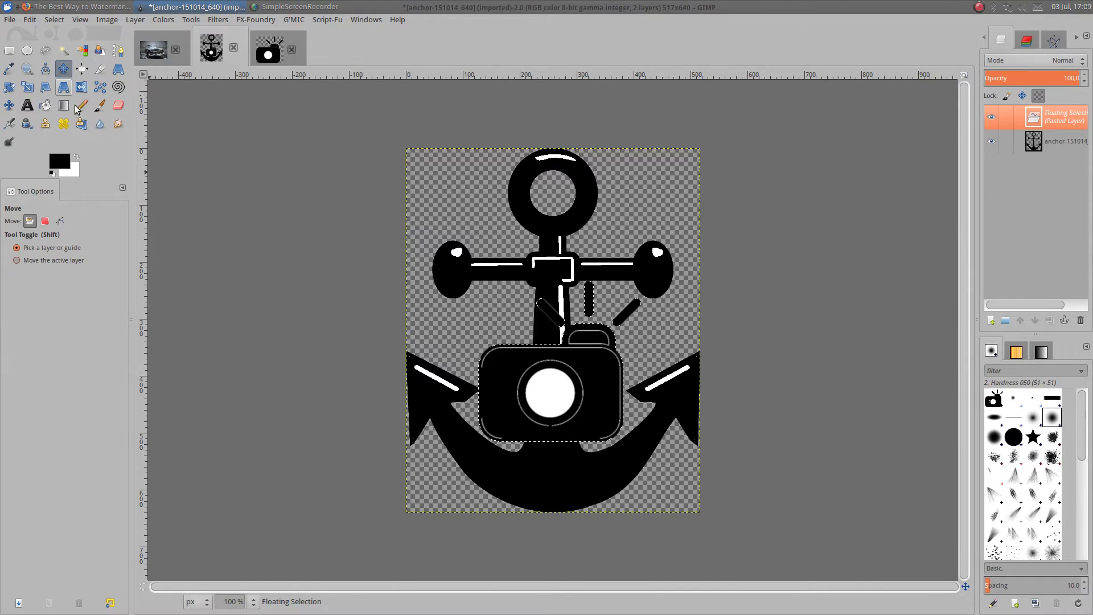
pyautogui.moveTo(533, 384); pyautogui.dragTo(535, 386)
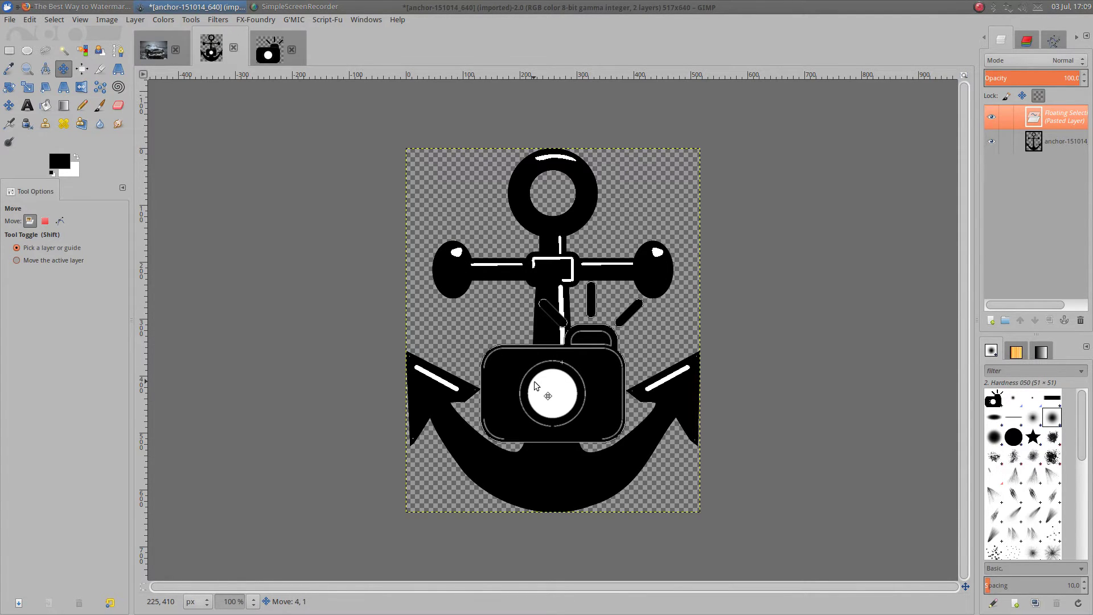
pyautogui.moveTo(534, 385); pyautogui.dragTo(534, 384)
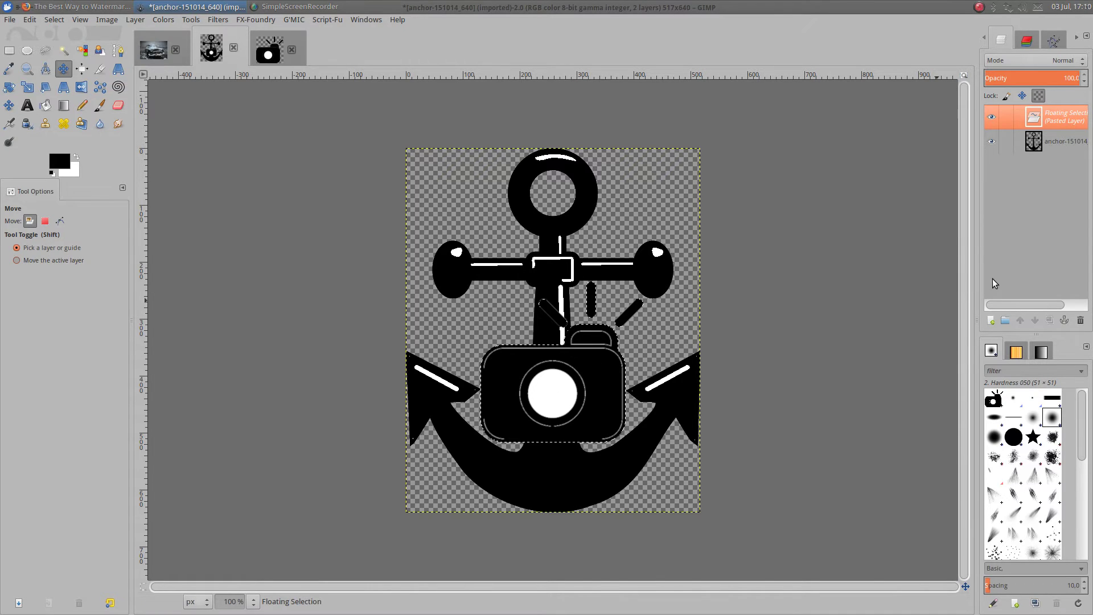
pyautogui.click(1064, 320)
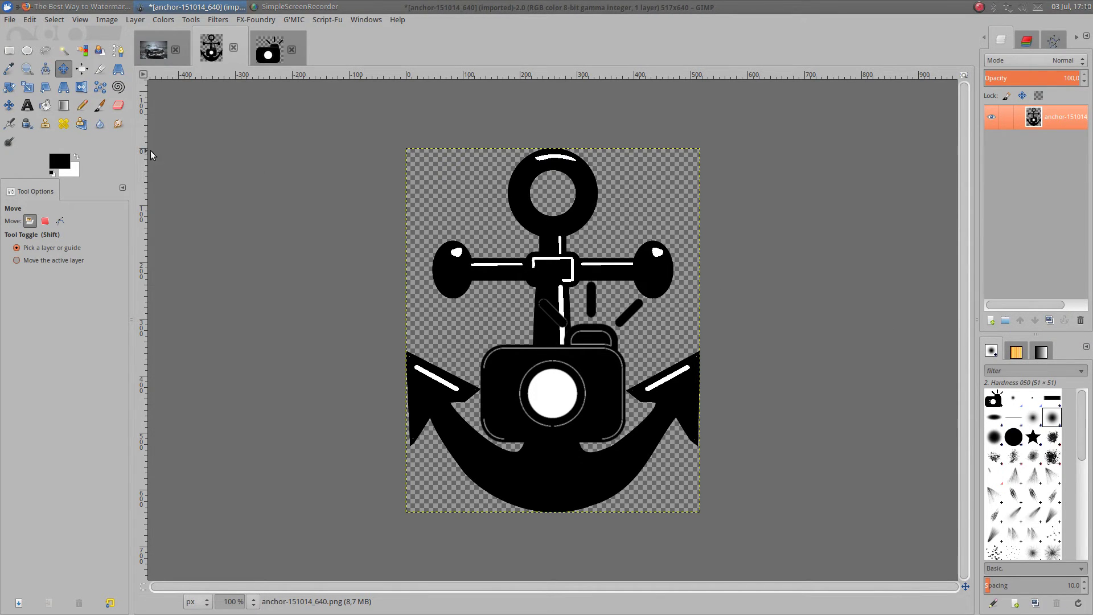
# Step: Create a new 517×900 px image with transparent fill and 32-bit gamma integer precision
pyautogui.click(10, 20)
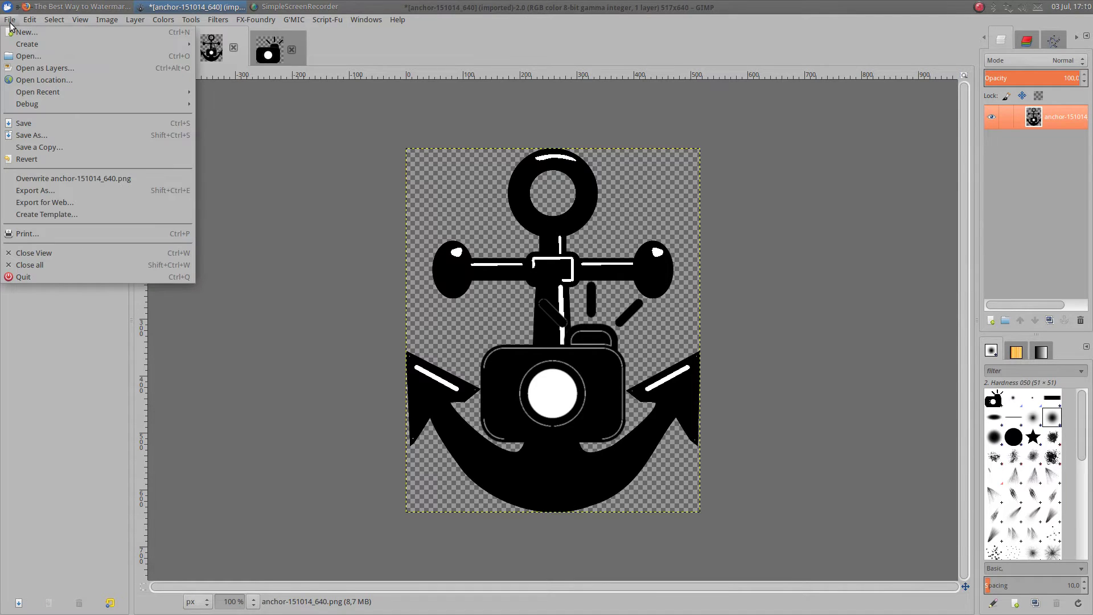
pyautogui.click(17, 32)
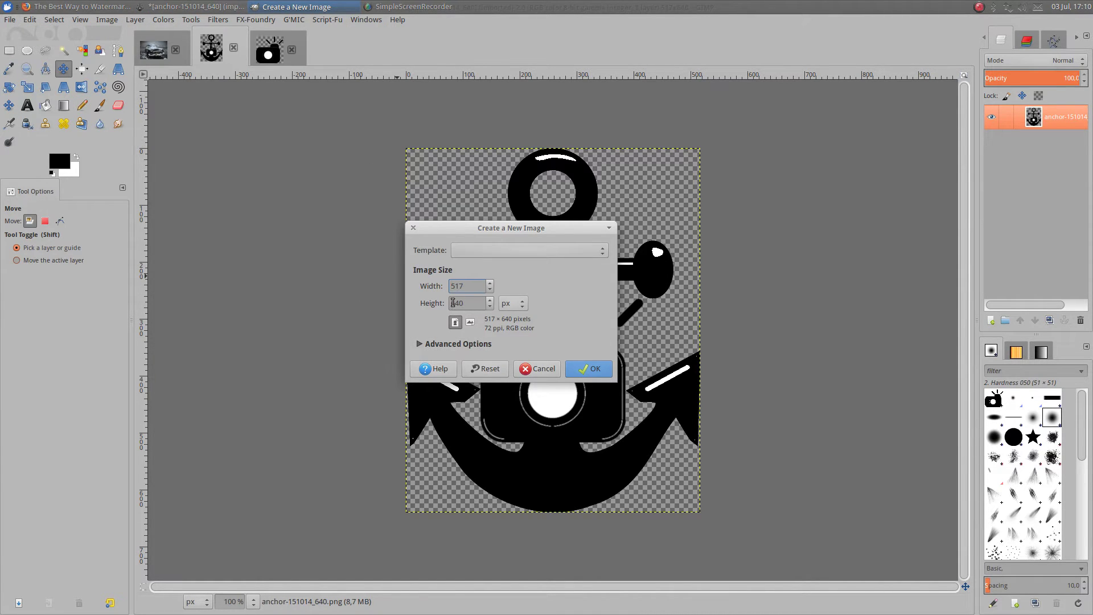
pyautogui.doubleClick(476, 306)
pyautogui.write('900')
pyautogui.click(419, 345)
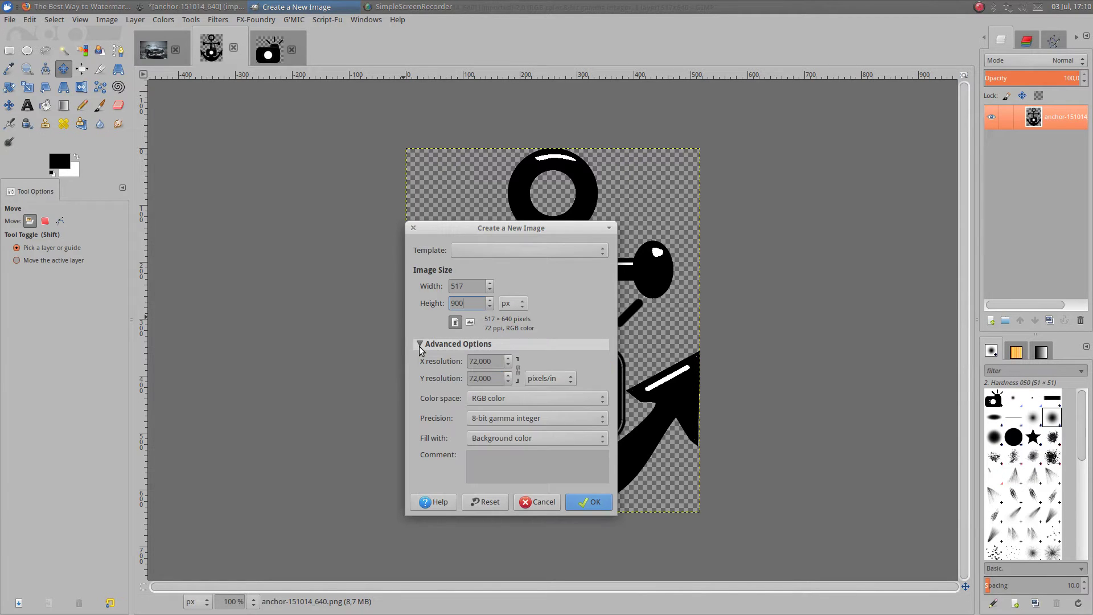
pyautogui.click(485, 418)
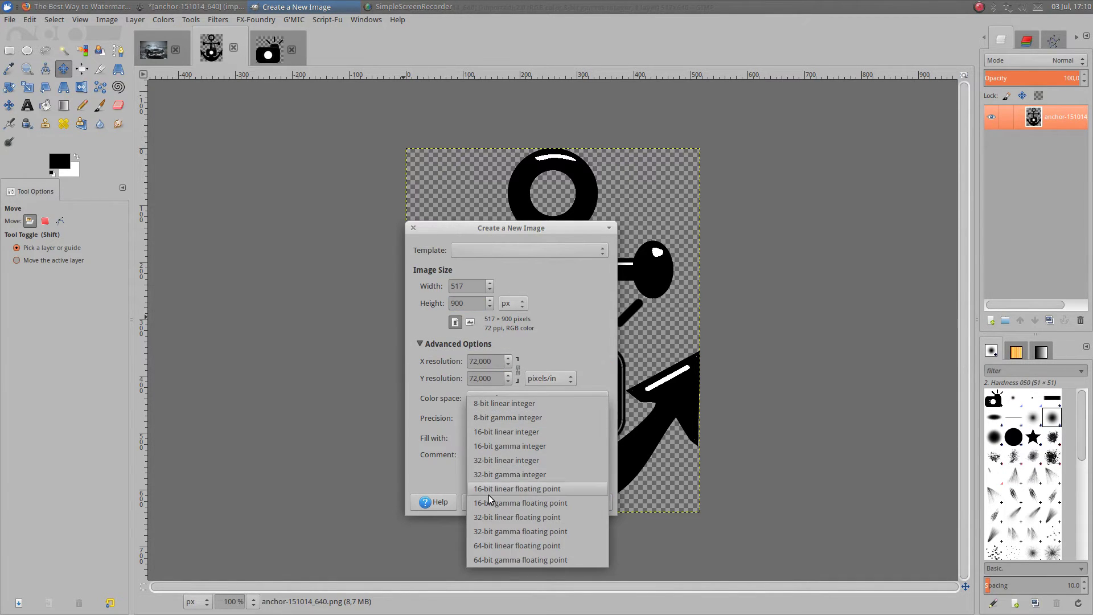
pyautogui.click(501, 475)
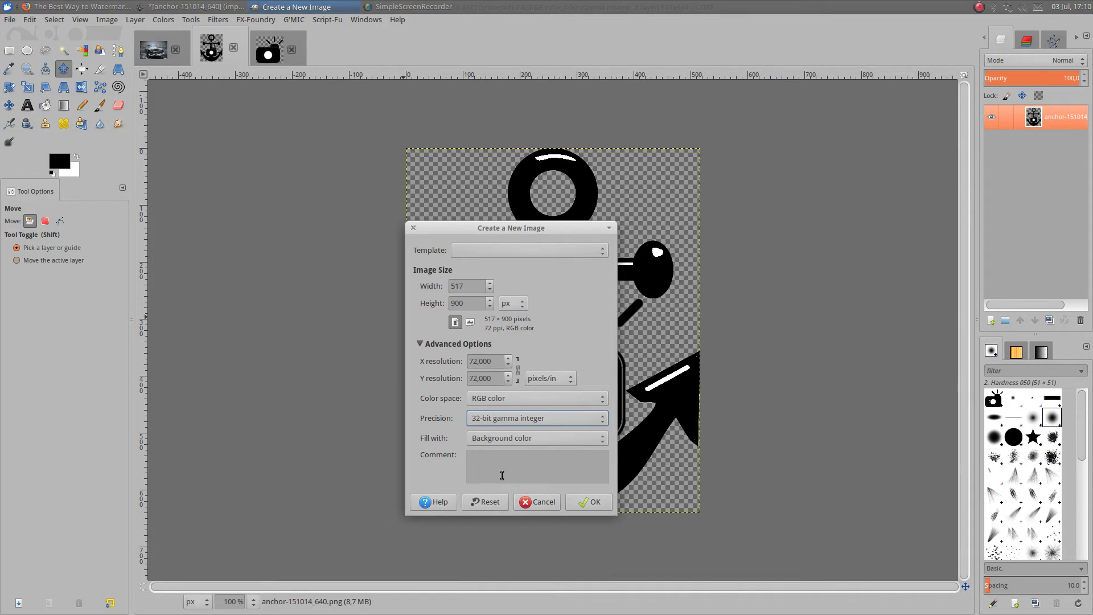
pyautogui.click(491, 439)
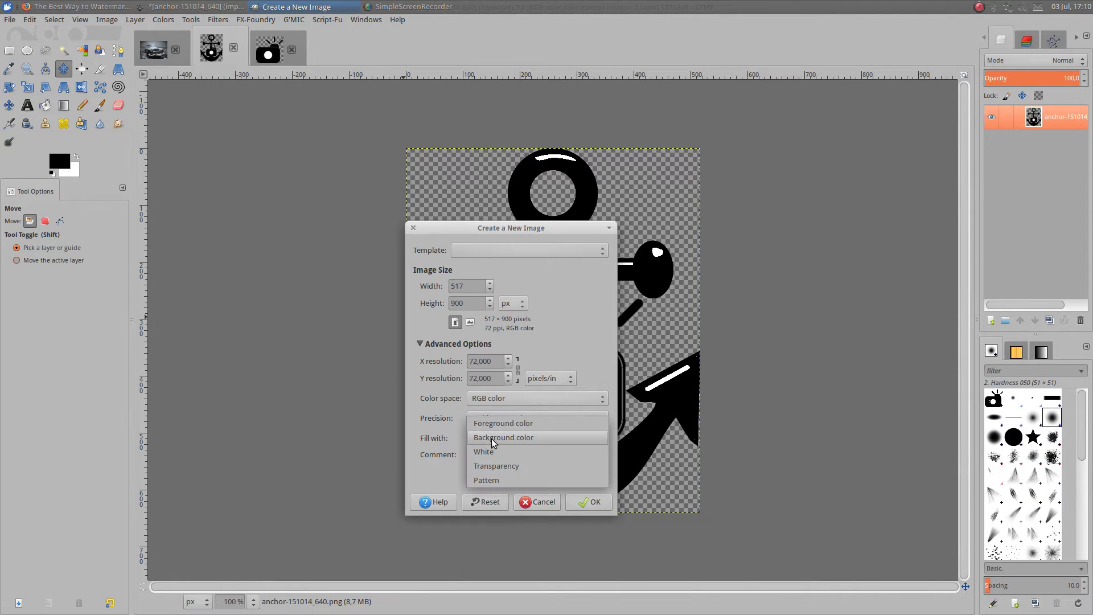
pyautogui.click(503, 466)
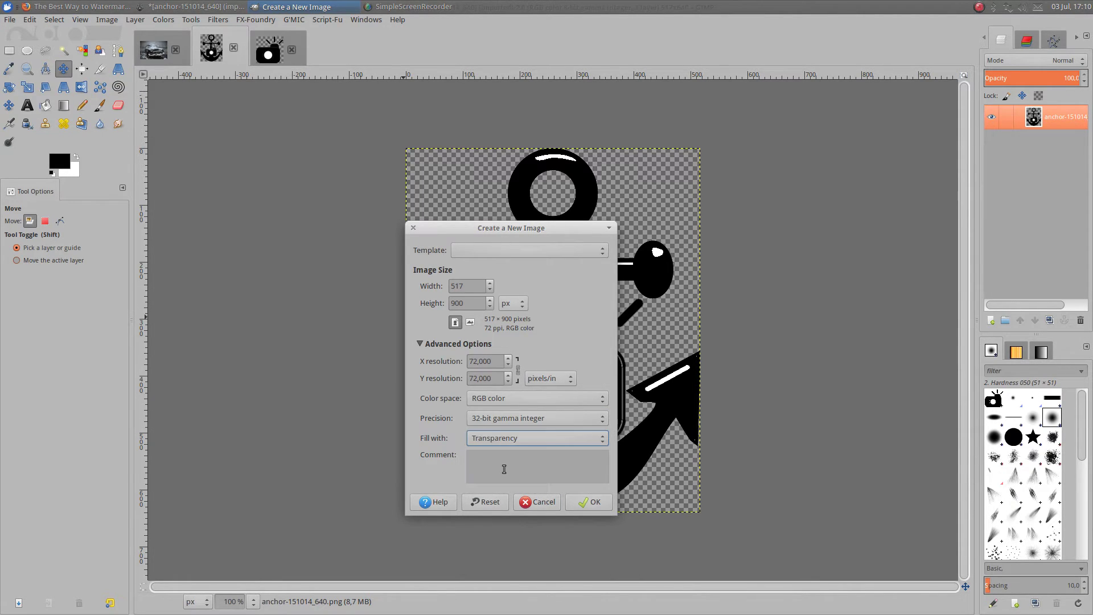
pyautogui.click(576, 505)
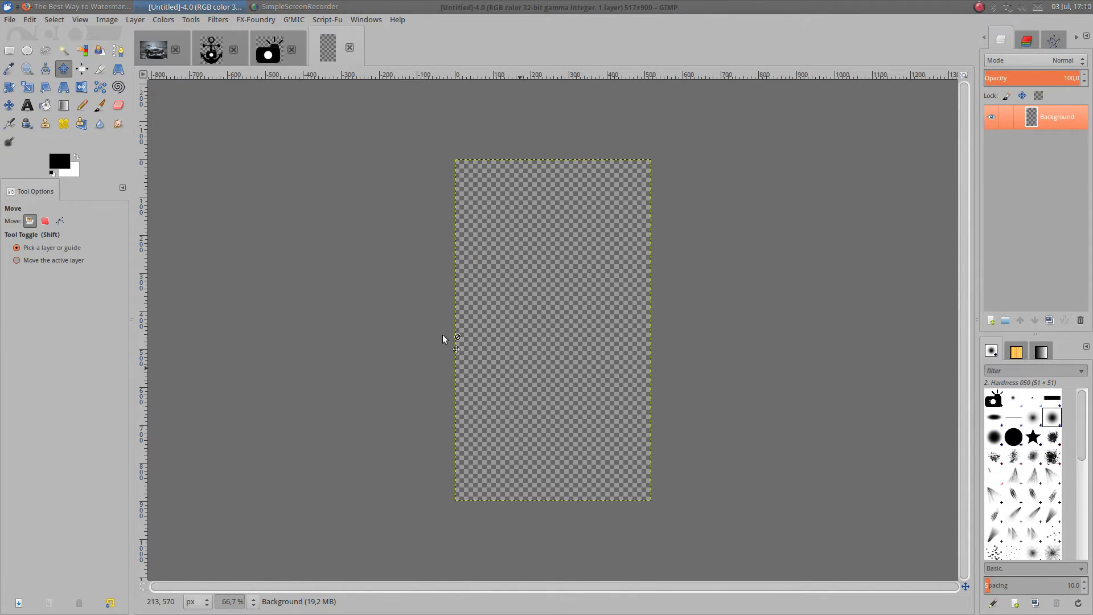
# Step: Copy the anchor-camera logo and paste it into the blank Untitled image
pyautogui.click(217, 60)
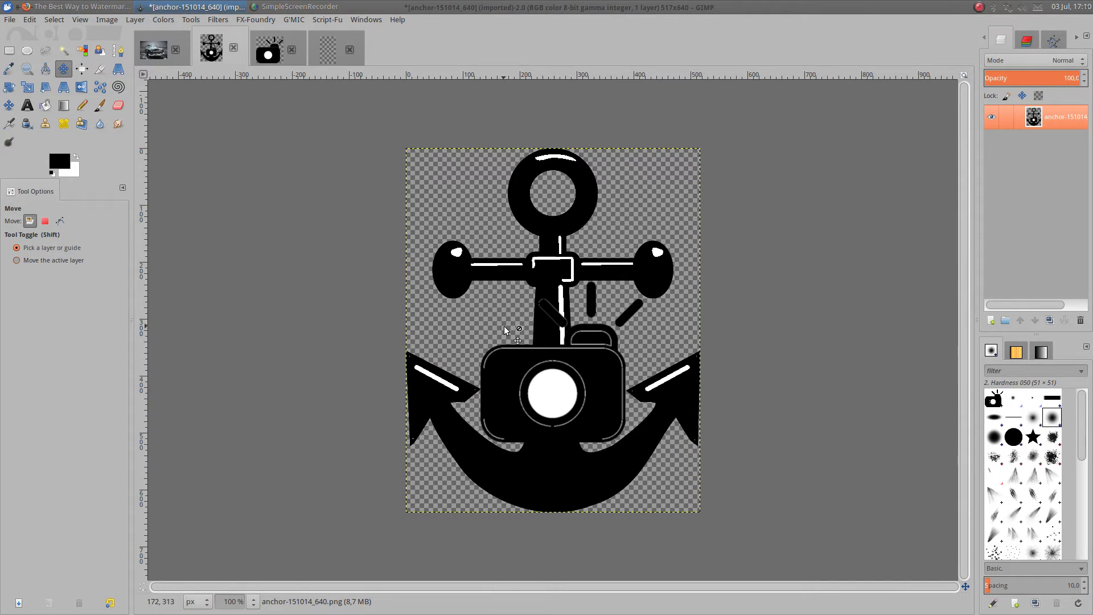
pyautogui.rightClick(553, 332)
pyautogui.moveTo(576, 355)
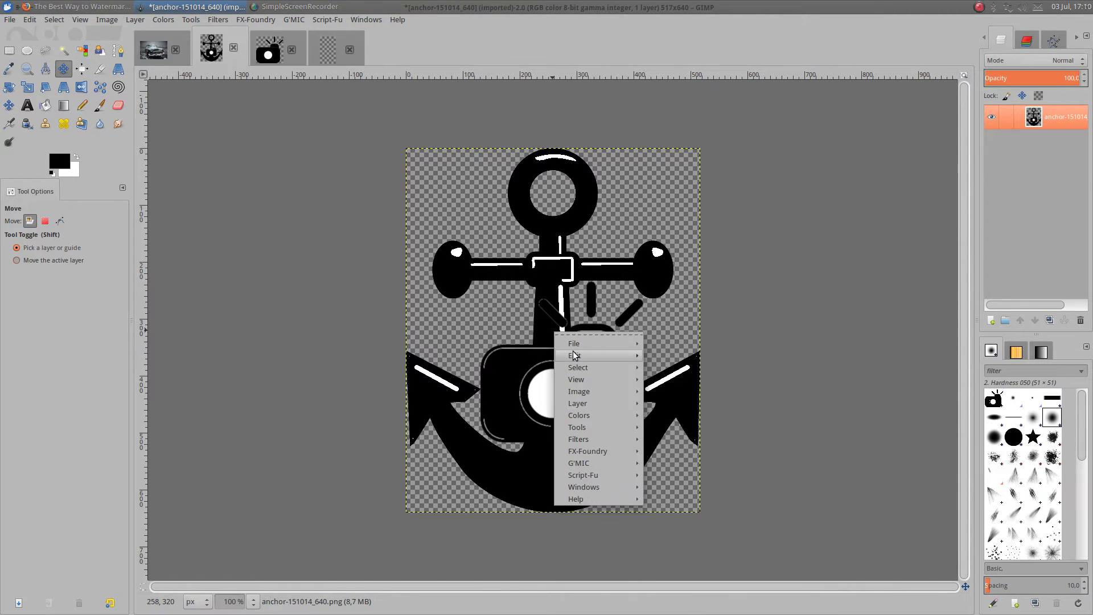
pyautogui.click(704, 373)
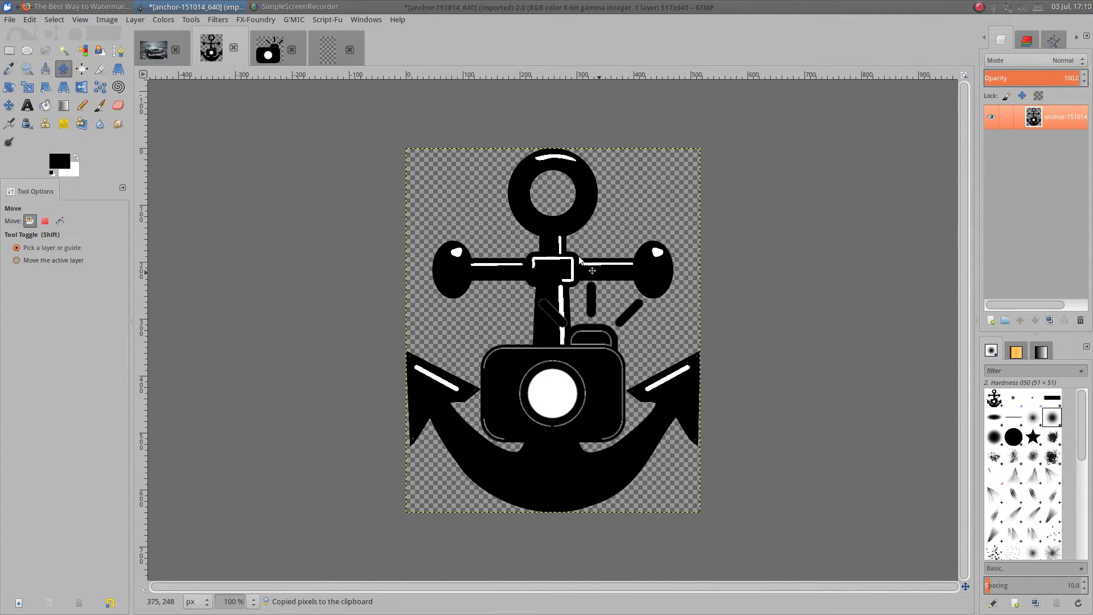
pyautogui.click(332, 59)
pyautogui.rightClick(491, 243)
pyautogui.moveTo(514, 268)
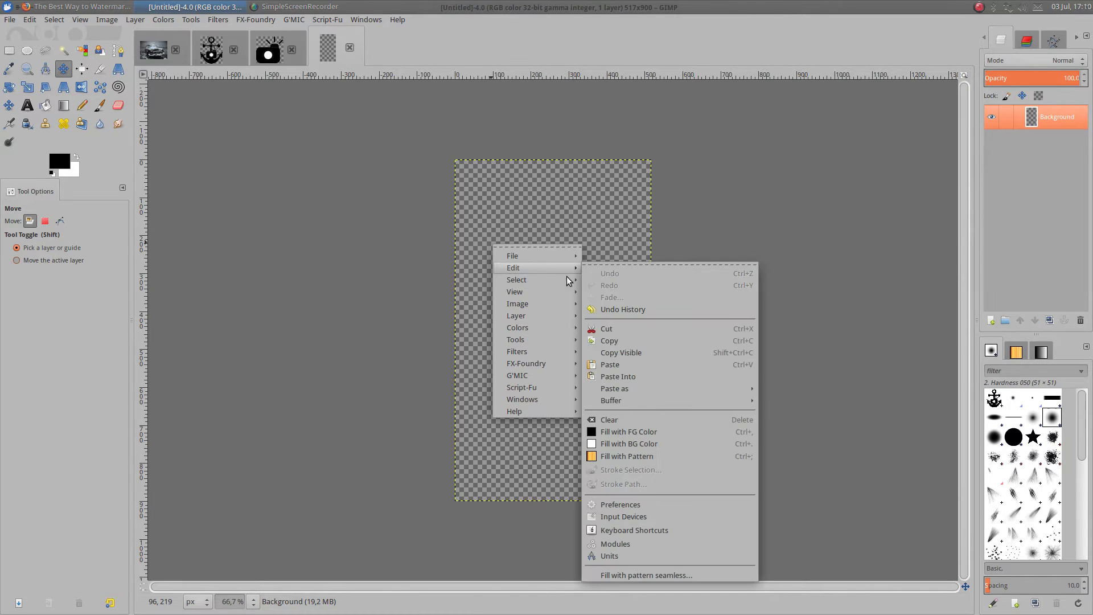
pyautogui.click(614, 363)
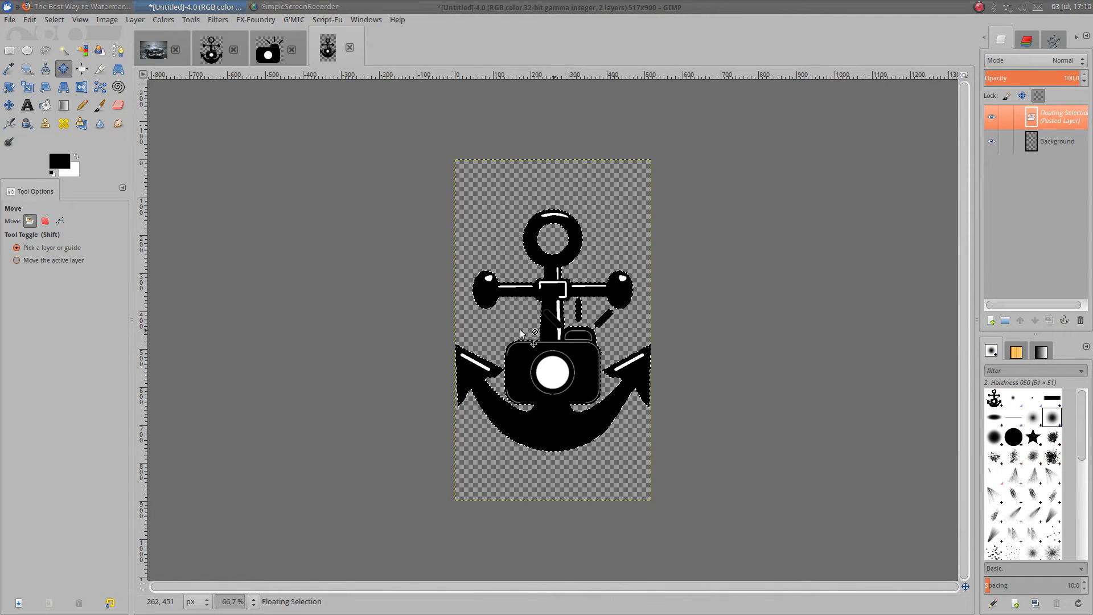
# Step: Align the pasted logo to the top edge, anchor it, and view at 100%
pyautogui.click(82, 69)
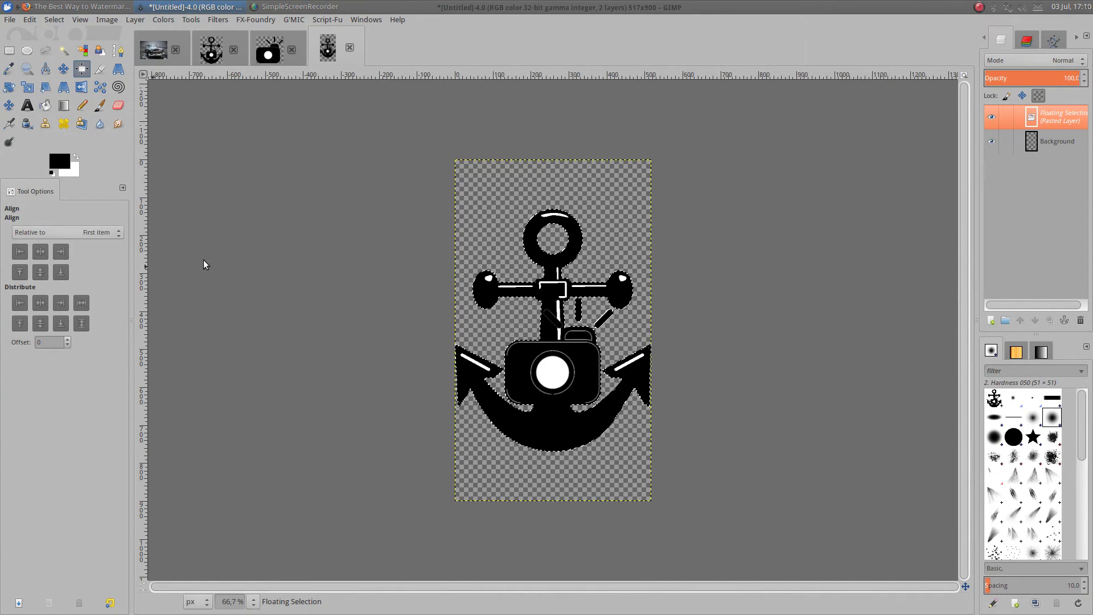
pyautogui.click(532, 347)
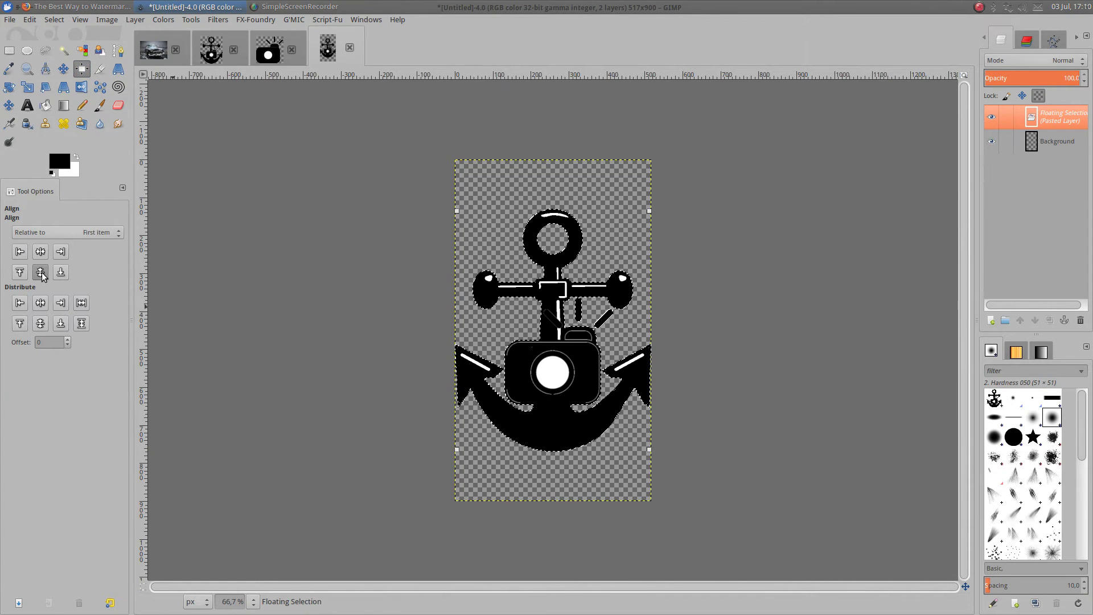
pyautogui.click(20, 274)
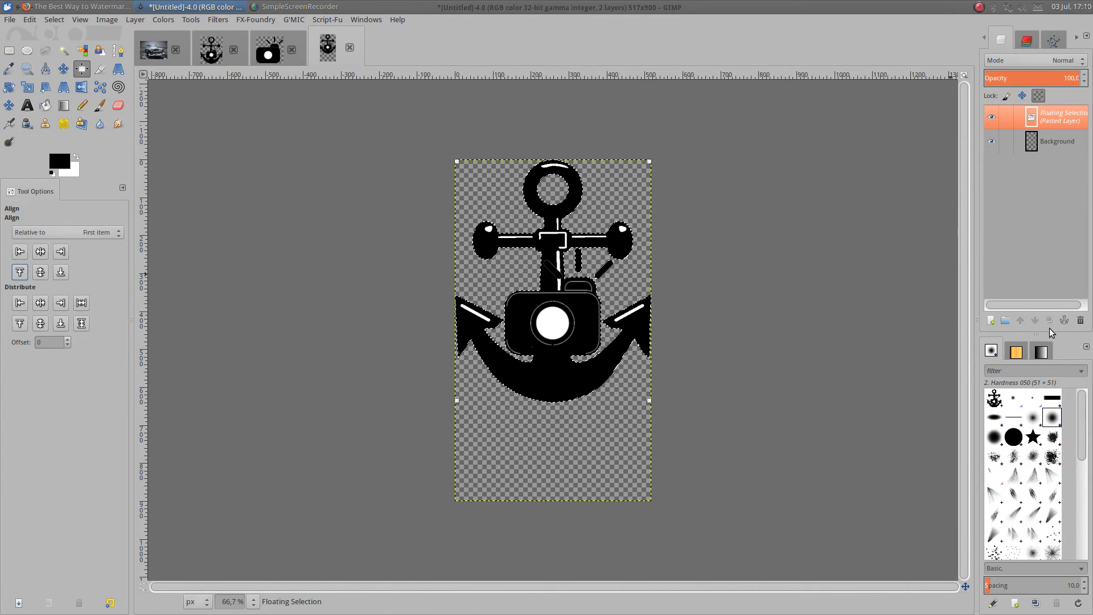
pyautogui.click(1064, 319)
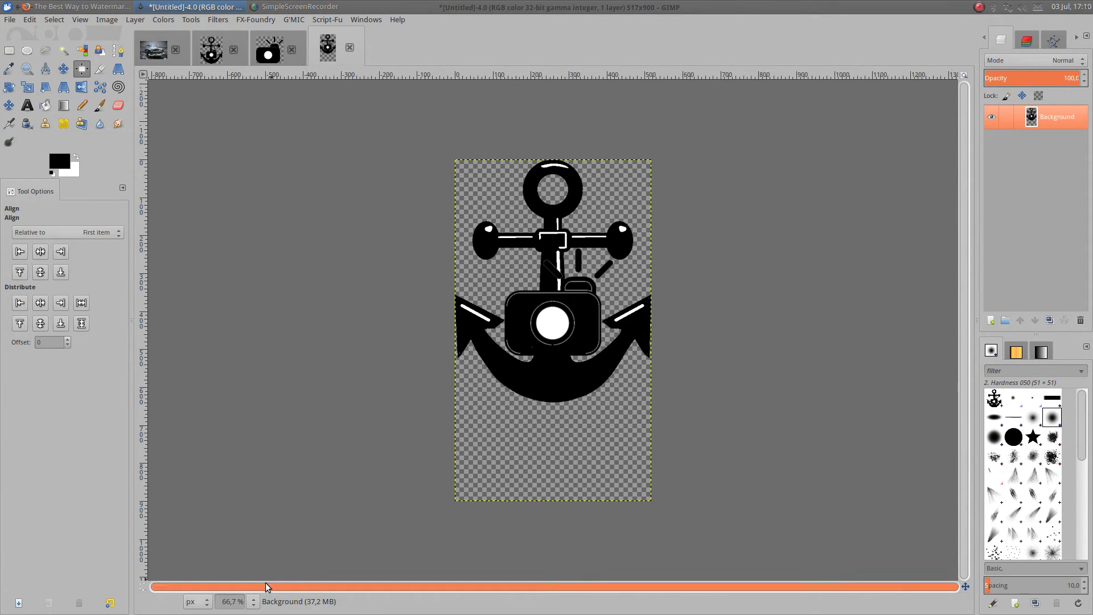
pyautogui.click(253, 601)
pyautogui.click(245, 528)
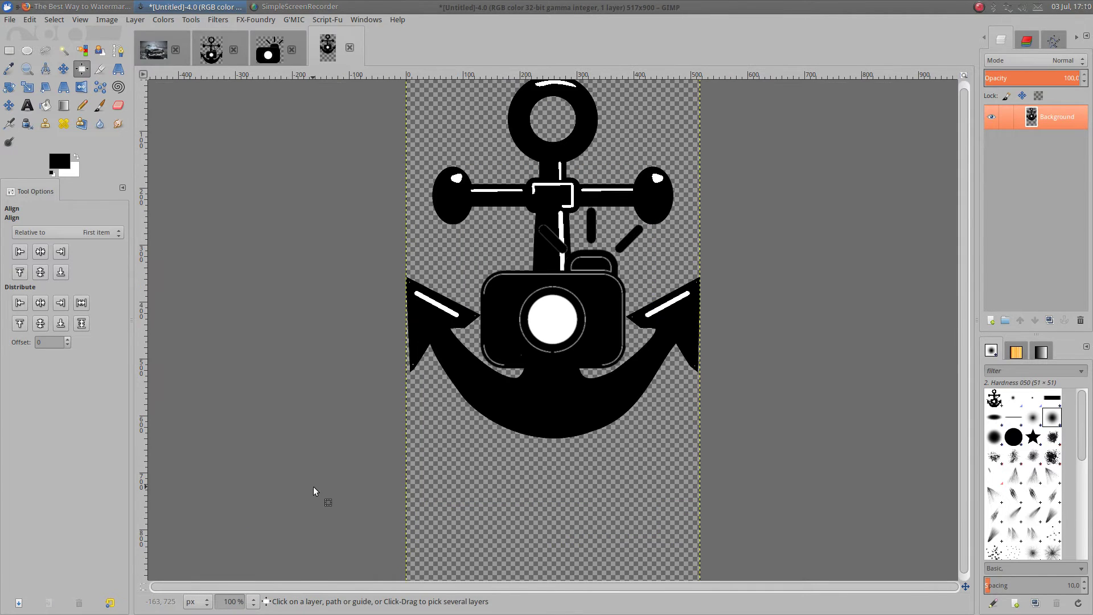
pyautogui.scroll(-1, 313, 487)
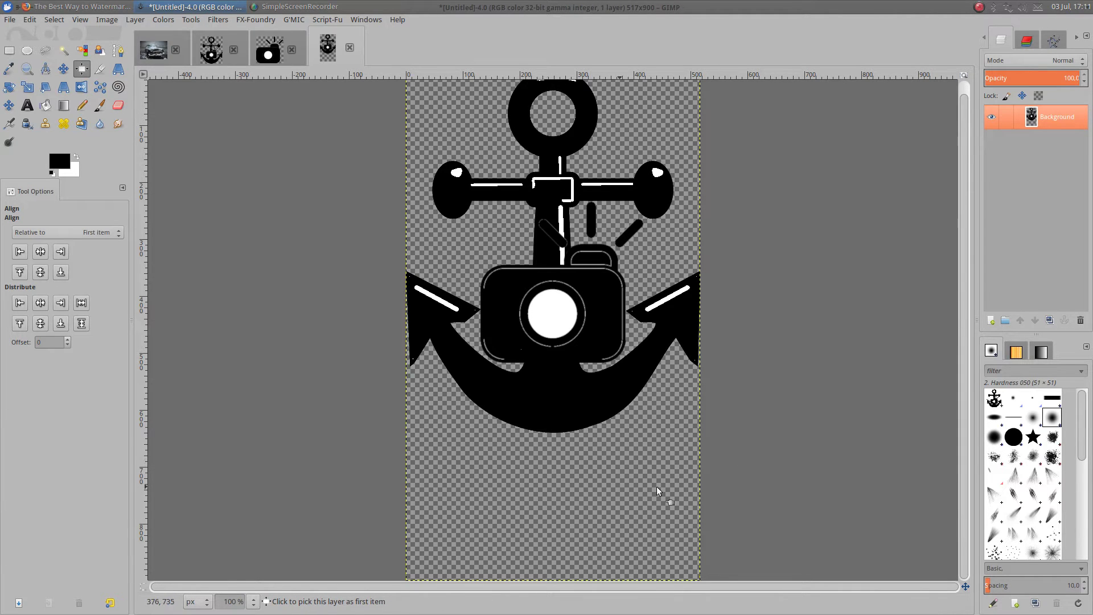
# Step: Set the Text tool to Engebrechtre Bold Expanded font at size 30
pyautogui.click(29, 104)
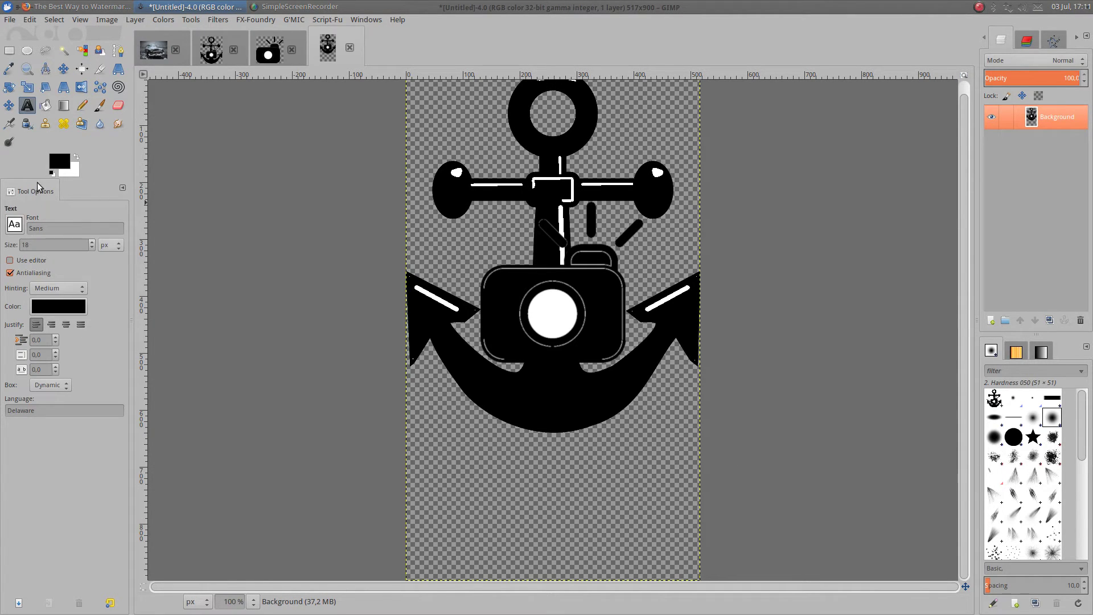
pyautogui.doubleClick(59, 228)
pyautogui.write('e')
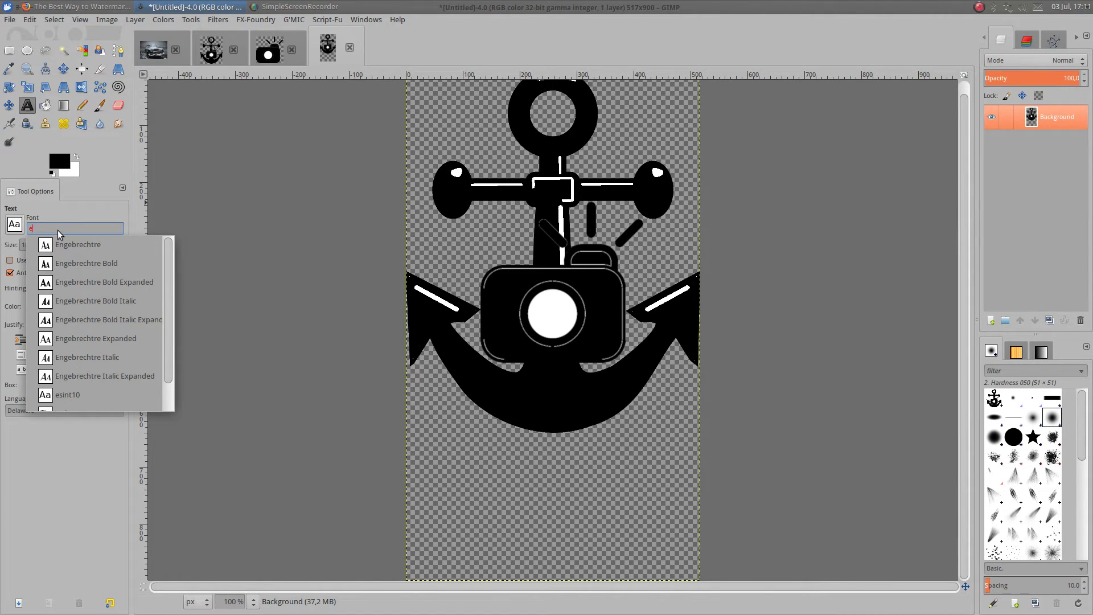
pyautogui.click(70, 288)
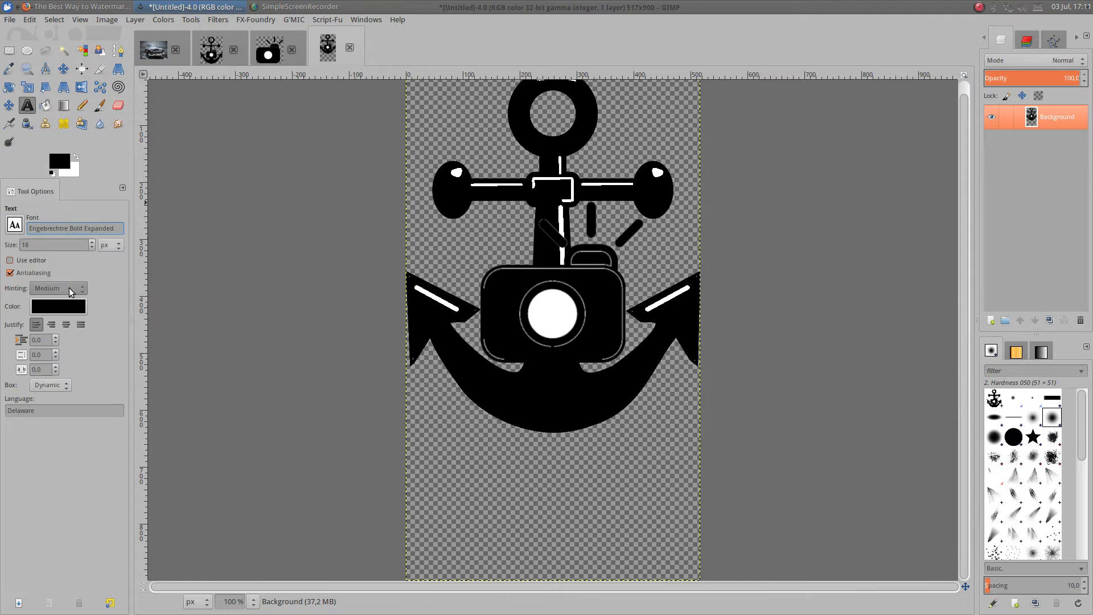
pyautogui.doubleClick(46, 248)
pyautogui.write('30')
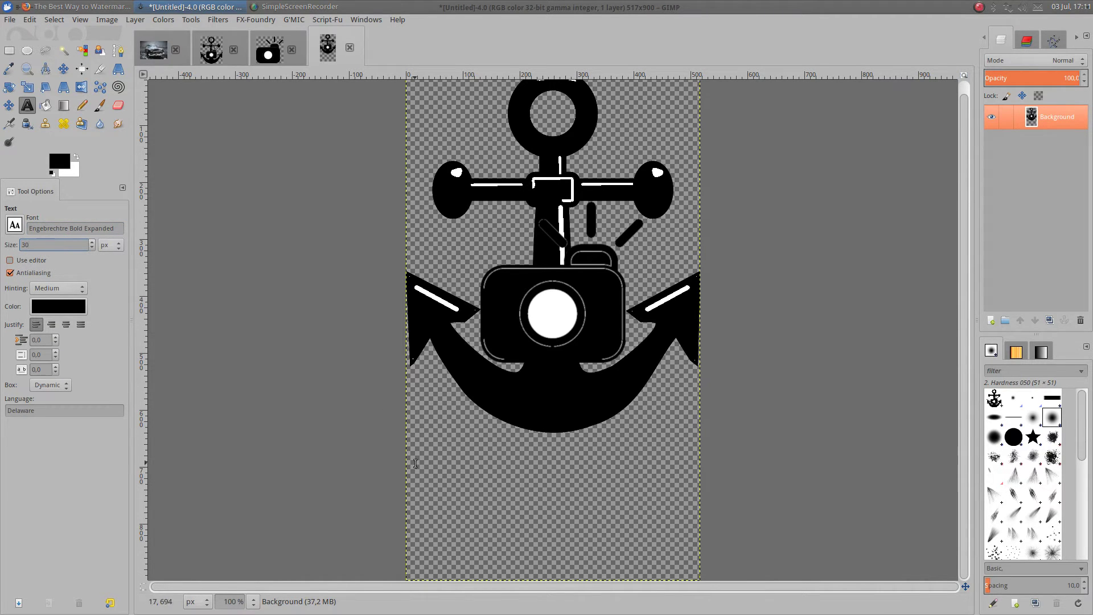
# Step: Add a full-width centred text box reading 'MGTC My Gimp Tutorial Channel' below the logo
pyautogui.moveTo(406, 437); pyautogui.dragTo(701, 487)
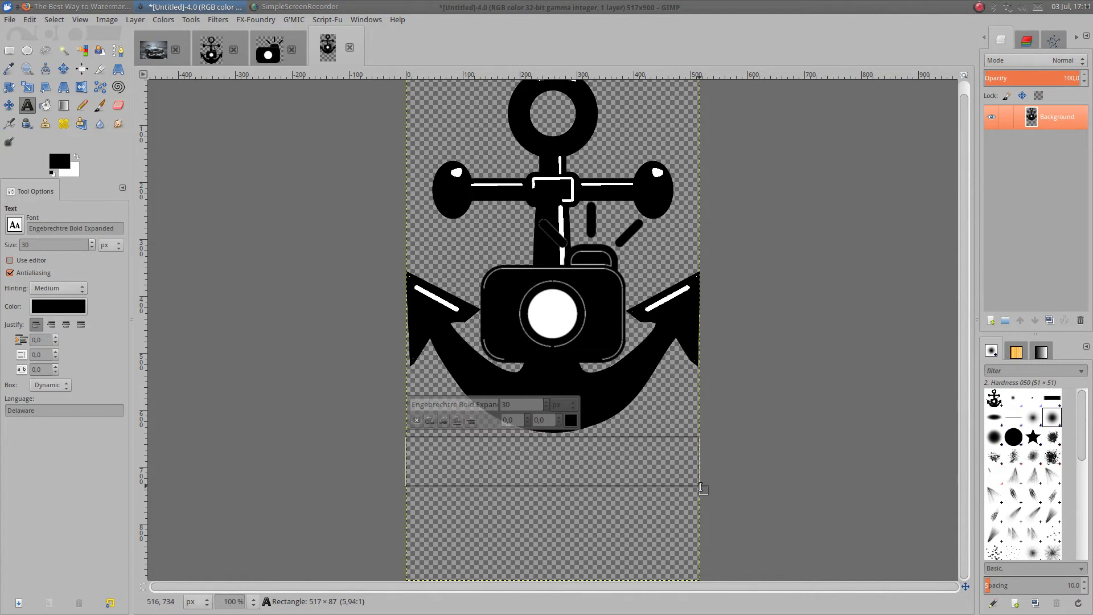
pyautogui.moveTo(702, 488); pyautogui.dragTo(702, 487)
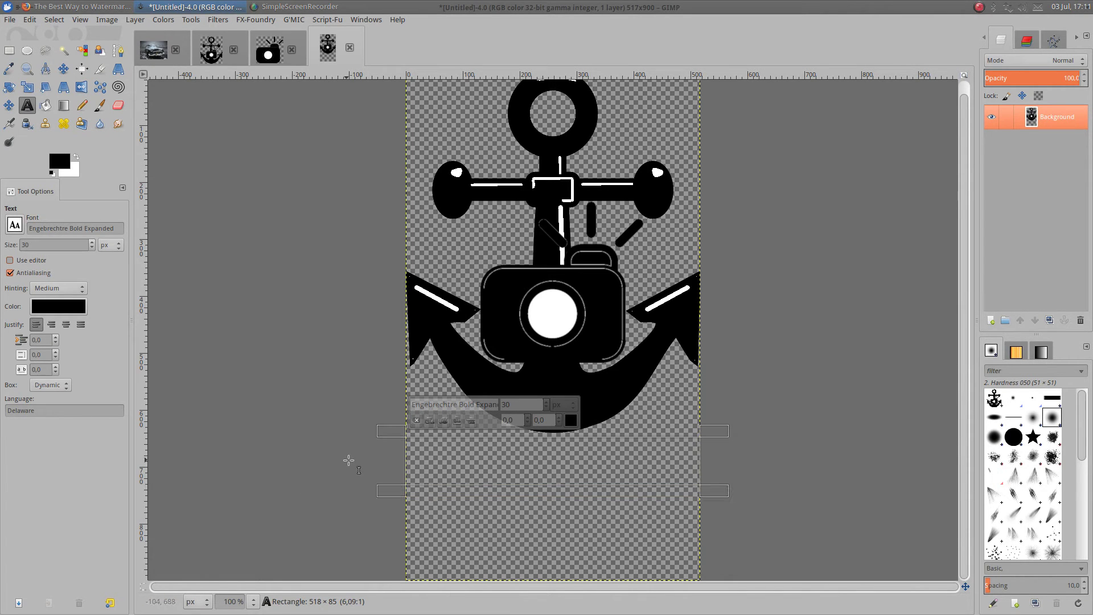
pyautogui.click(63, 326)
pyautogui.write('MGTC')
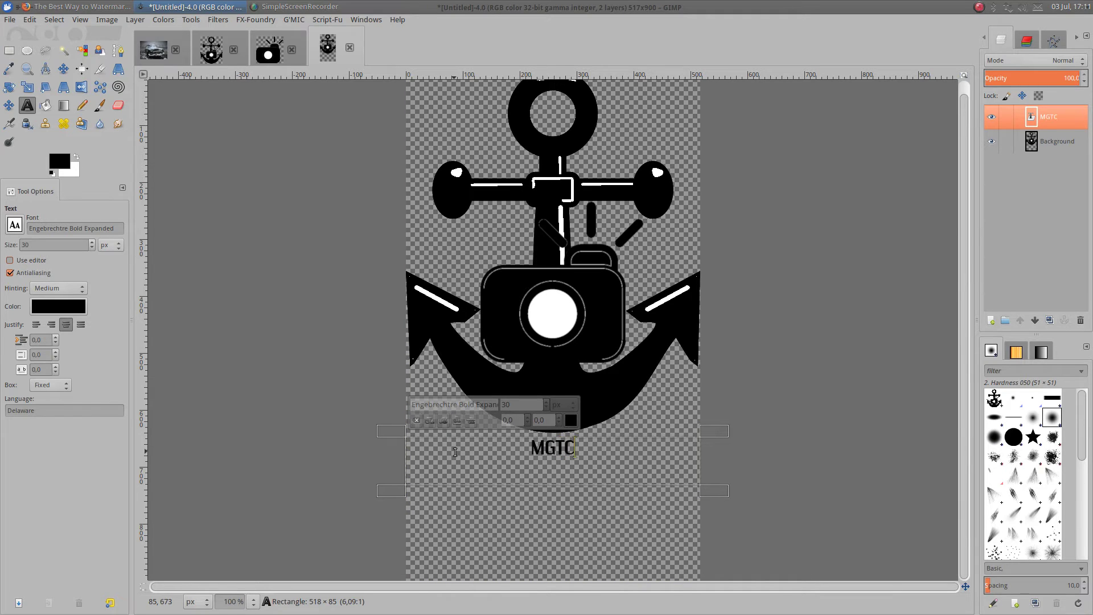
pyautogui.write(' G')
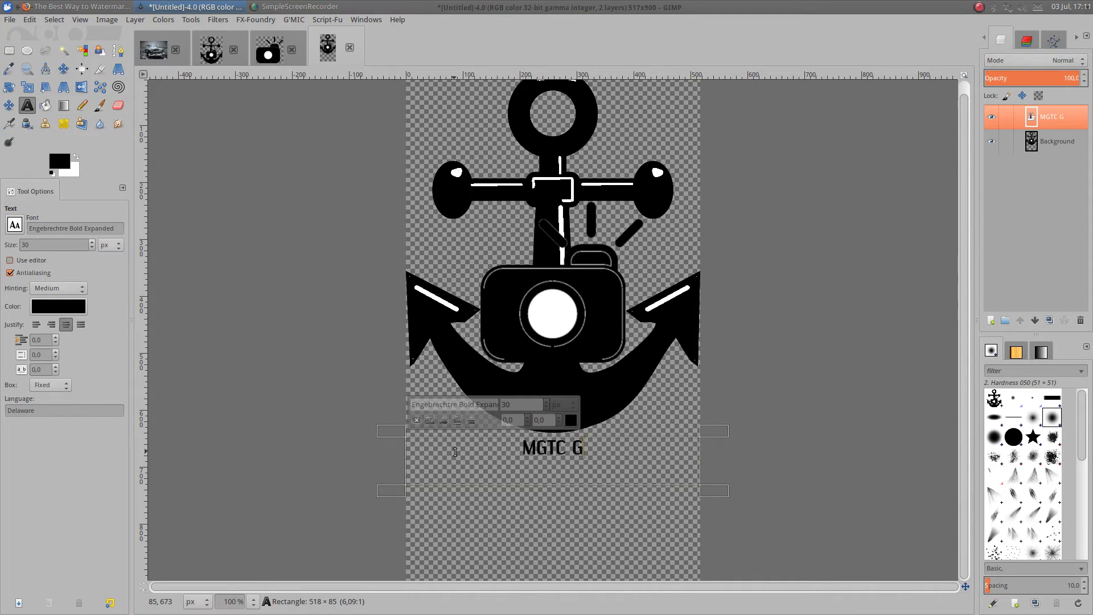
pyautogui.write('imp')
pyautogui.press('BackSpace')
pyautogui.press('BackSpace')
pyautogui.press('BackSpace')
pyautogui.press('BackSpace')
pyautogui.write('My')
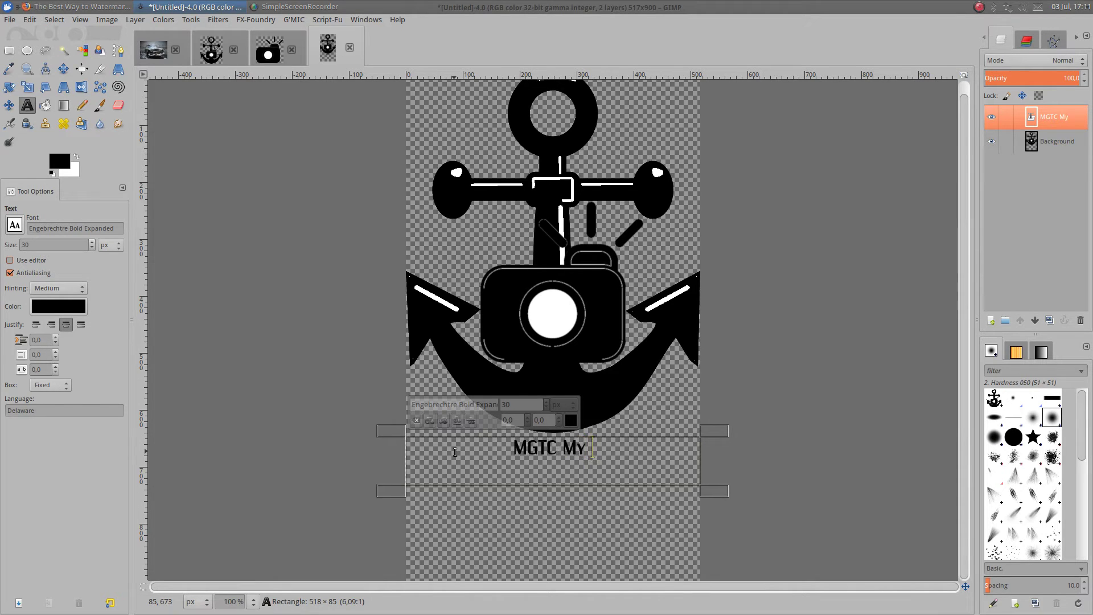
pyautogui.write(' Gimp')
pyautogui.press('BackSpace')
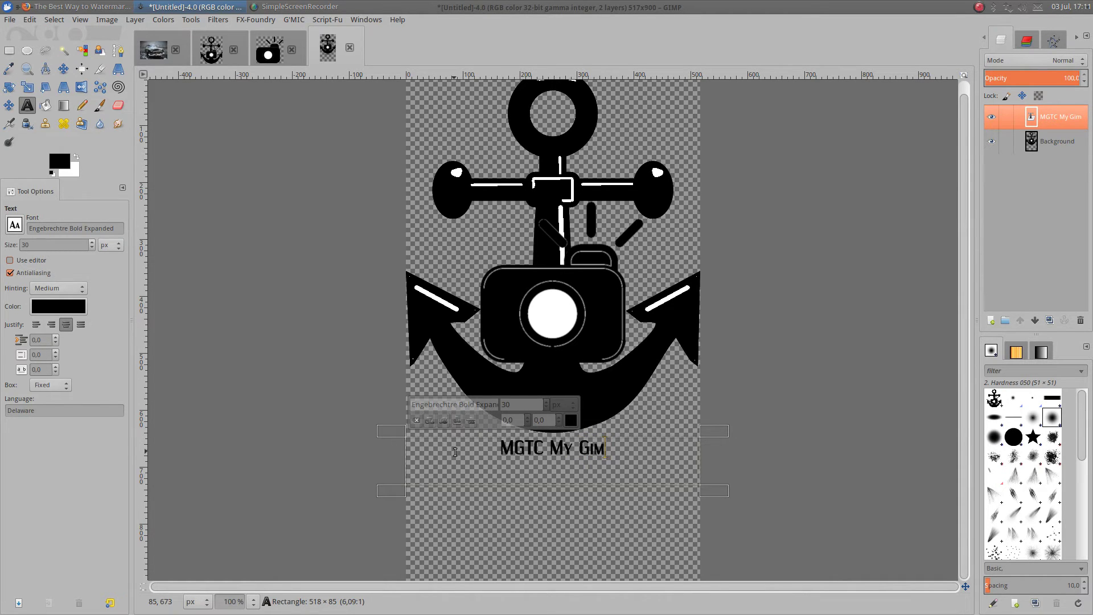
pyautogui.write('p Tuto')
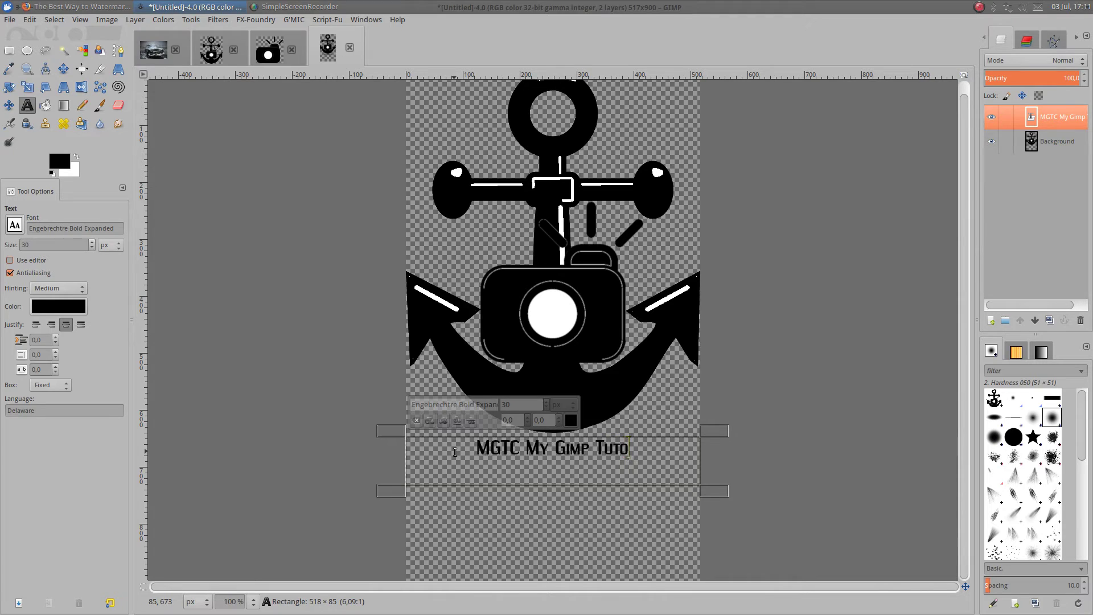
pyautogui.write('rial ')
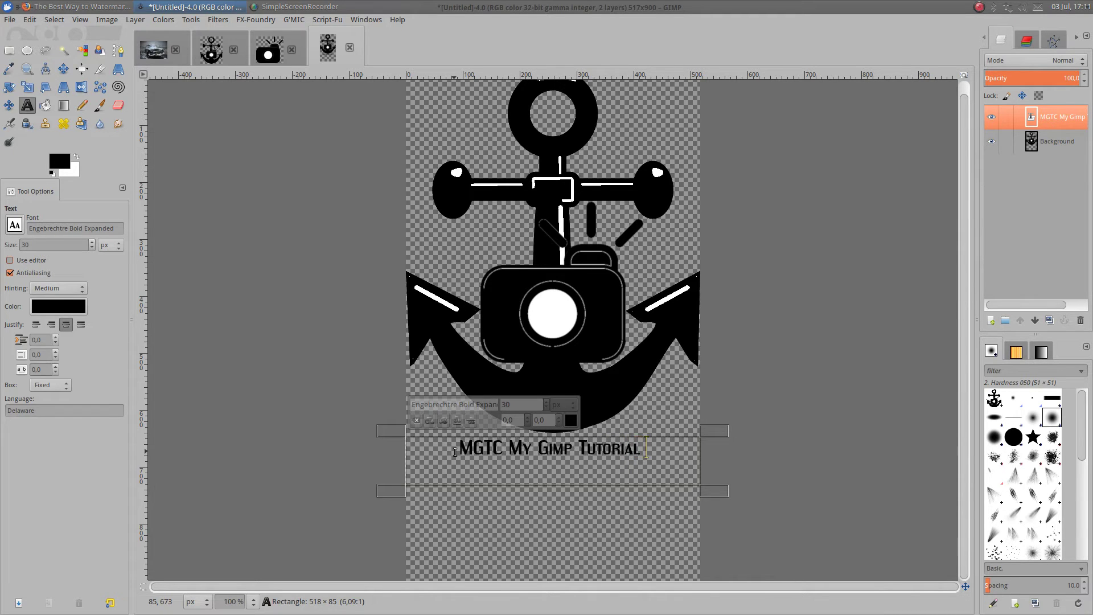
pyautogui.write('Channe')
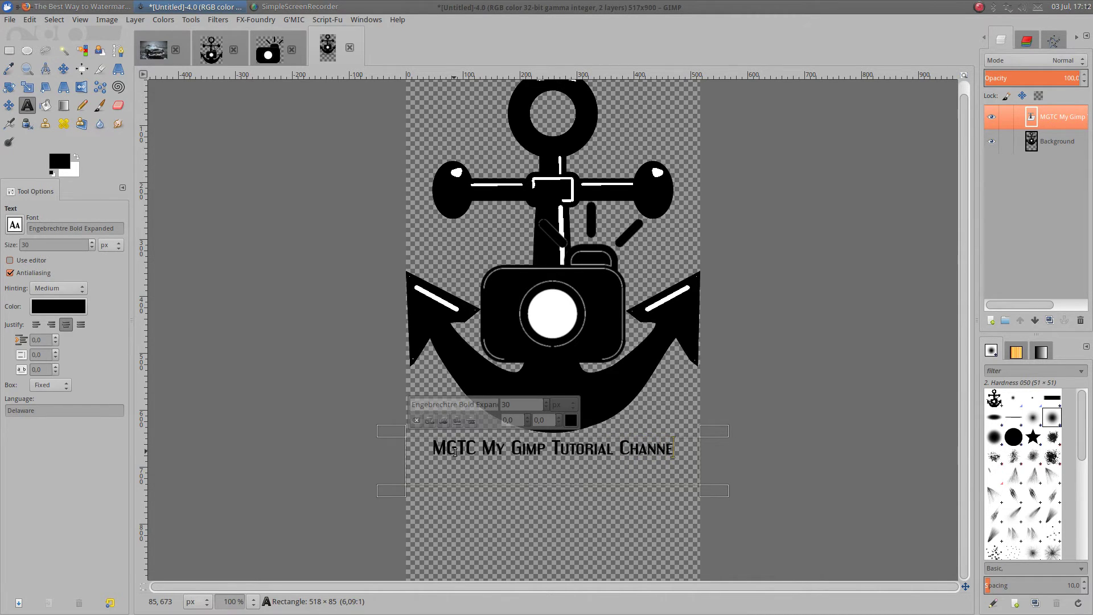
pyautogui.write('l')
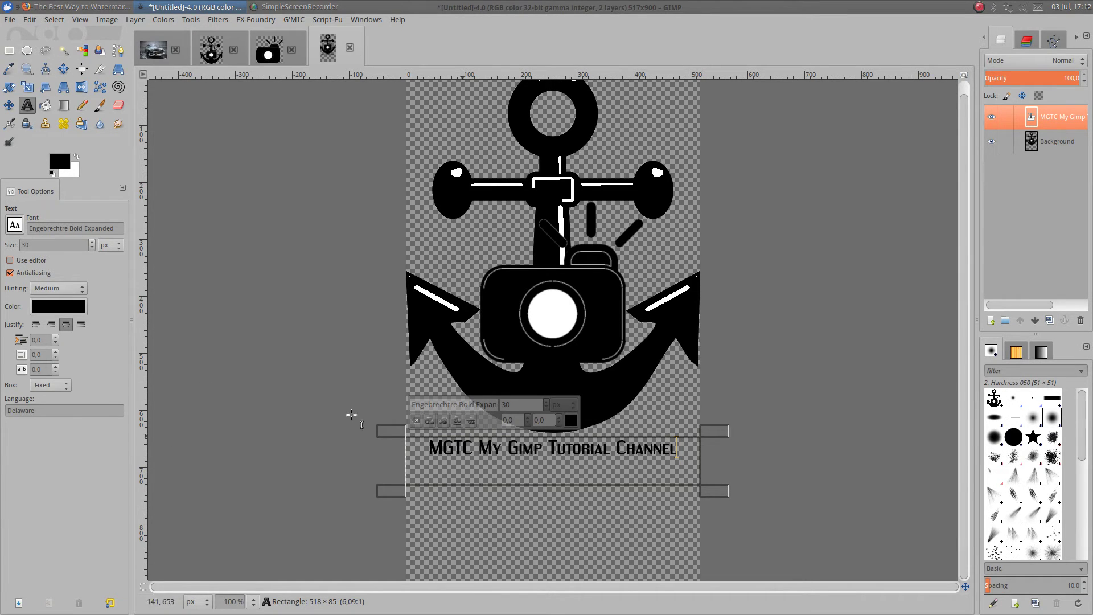
# Step: Increase the caption's font size to 35 px
pyautogui.click(91, 242)
pyautogui.click(92, 242)
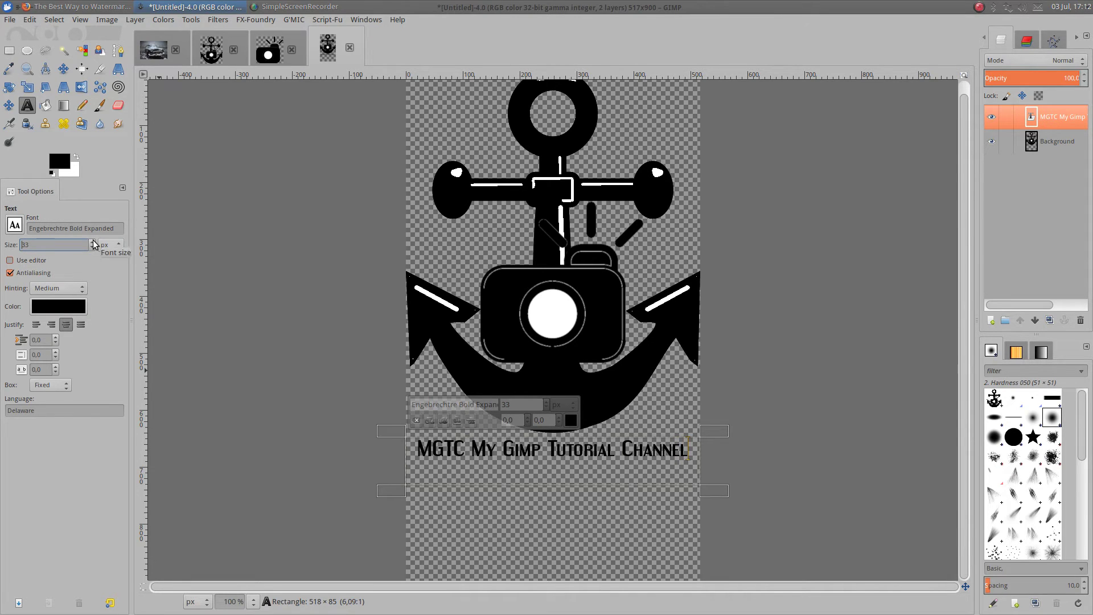
pyautogui.click(91, 242)
pyautogui.click(92, 242)
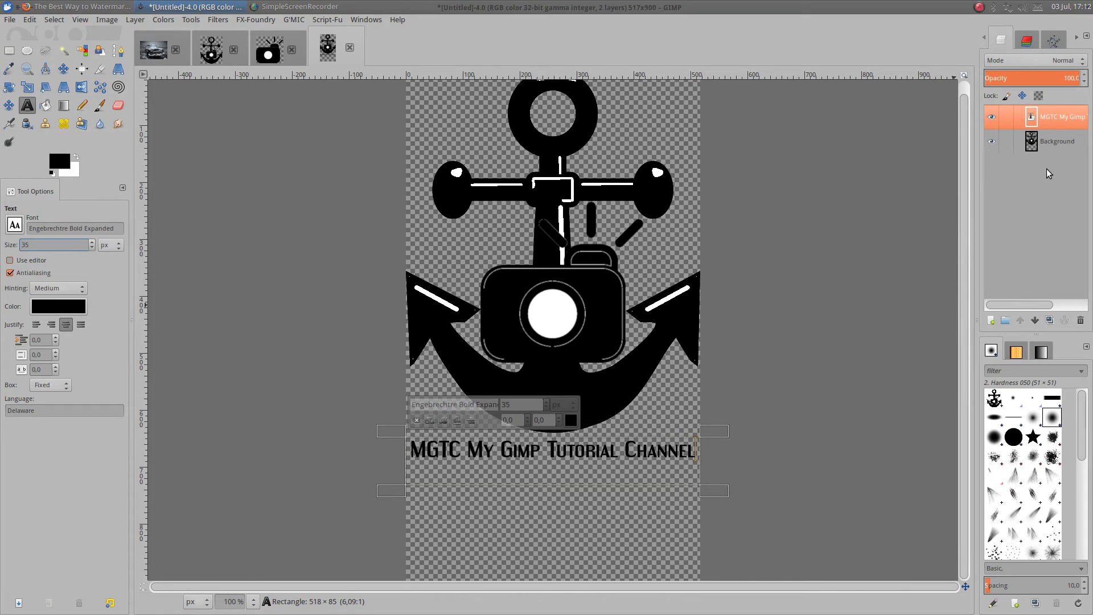
# Step: Merge the caption layer down into the logo and crop the canvas to 517×717 px
pyautogui.rightClick(1074, 118)
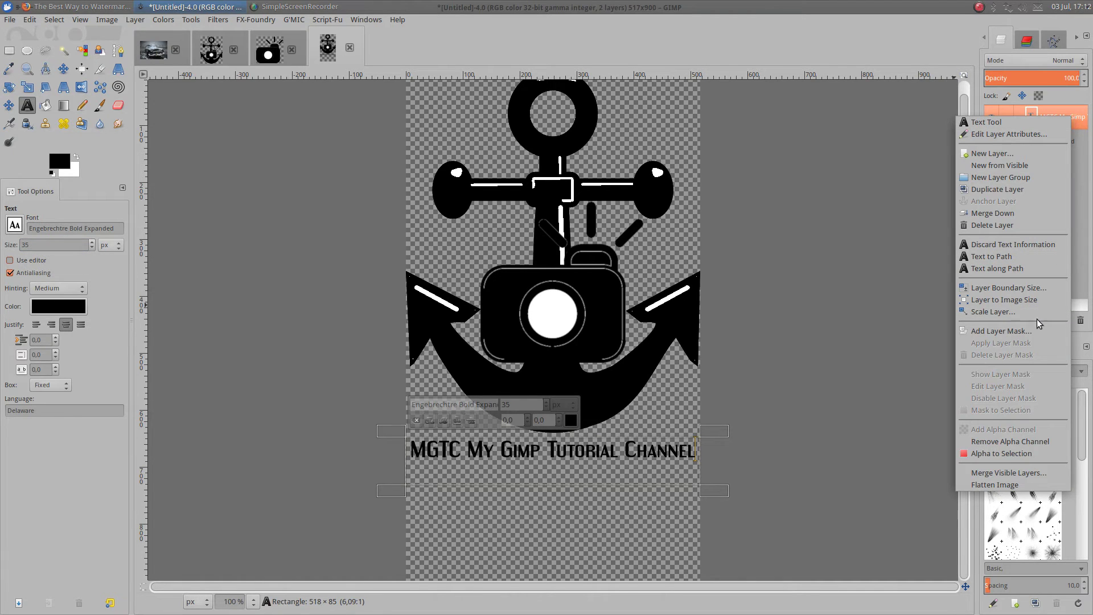
pyautogui.click(1024, 214)
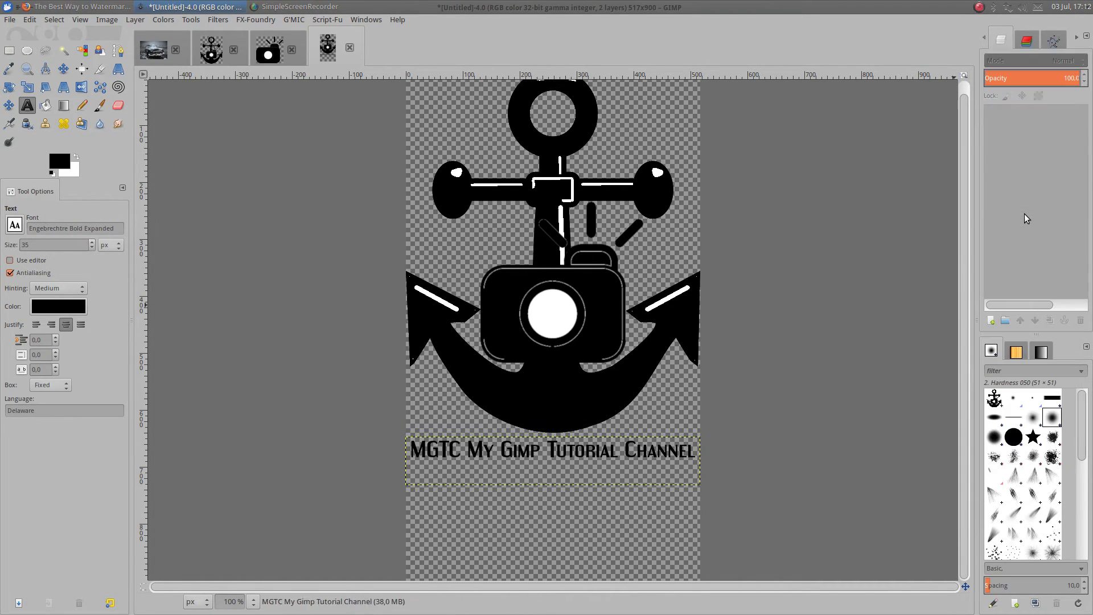
pyautogui.click(254, 601)
pyautogui.click(252, 544)
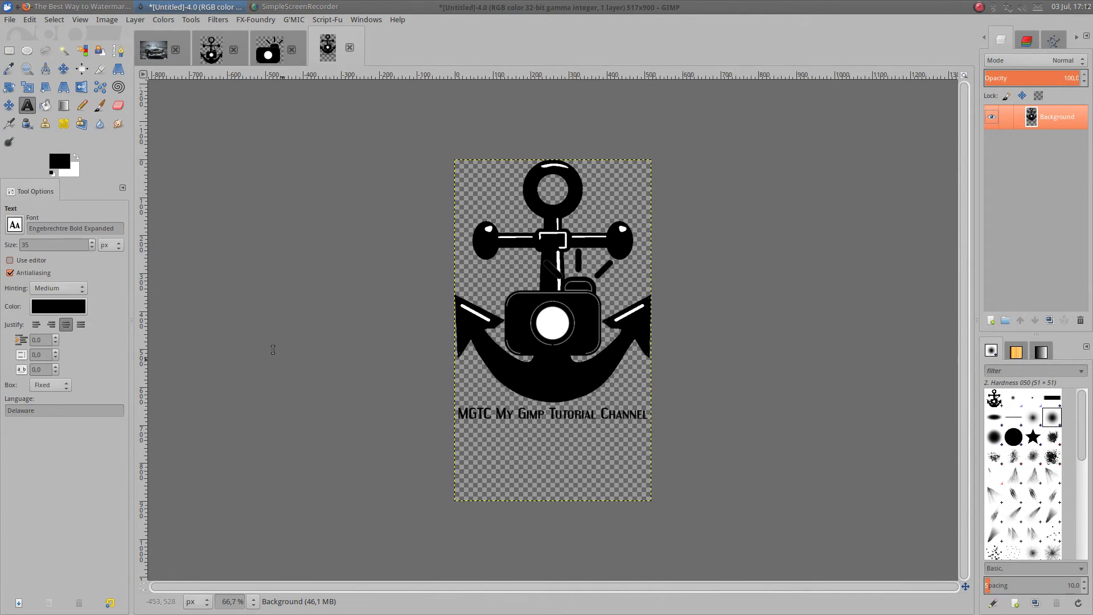
pyautogui.click(96, 70)
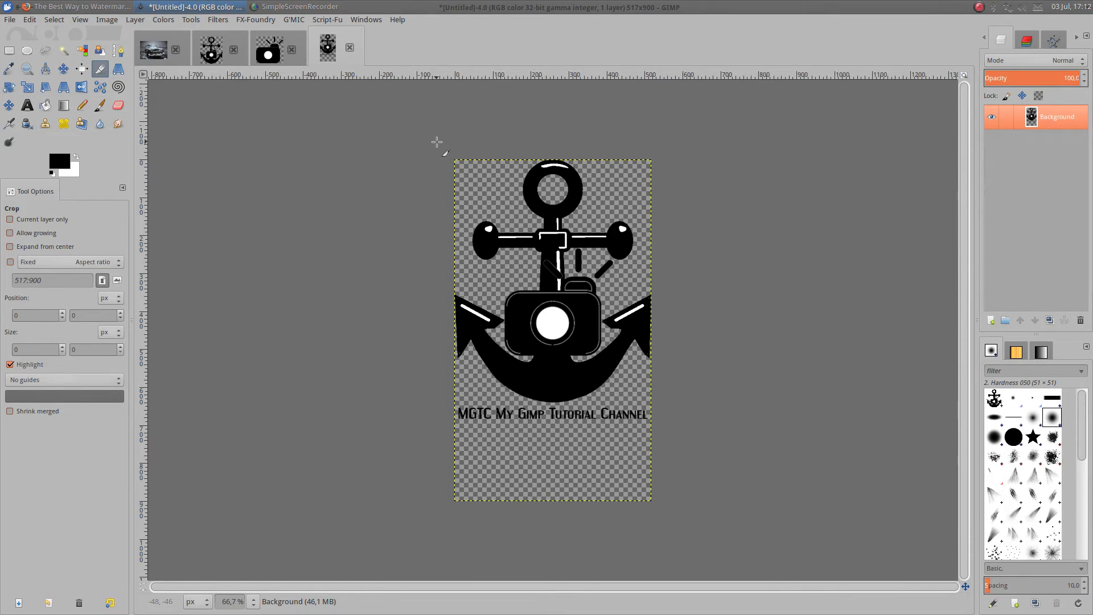
pyautogui.moveTo(443, 153); pyautogui.dragTo(664, 435)
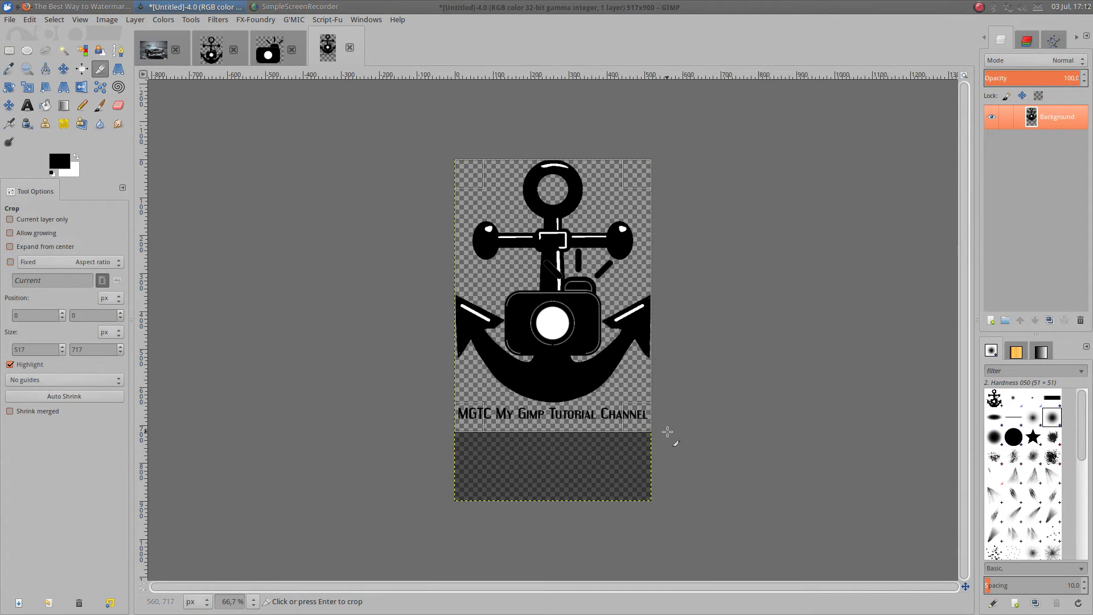
pyautogui.click(555, 291)
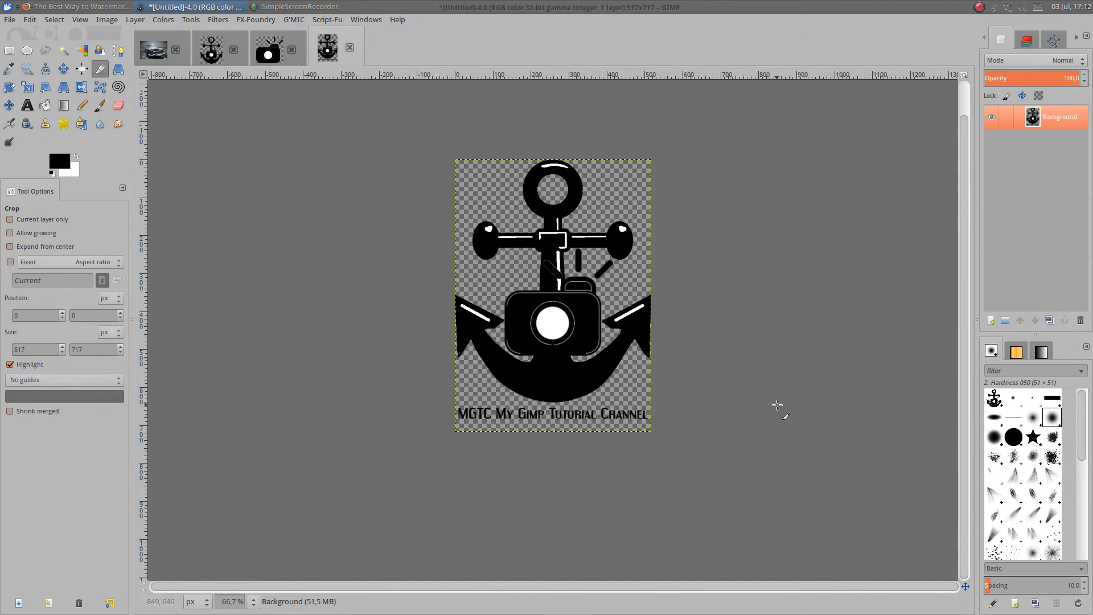
# Step: Invert the 517 × 717 logo from black to white, copy it, and select it as the Clipboard brush
pyautogui.click(153, 24)
pyautogui.click(176, 151)
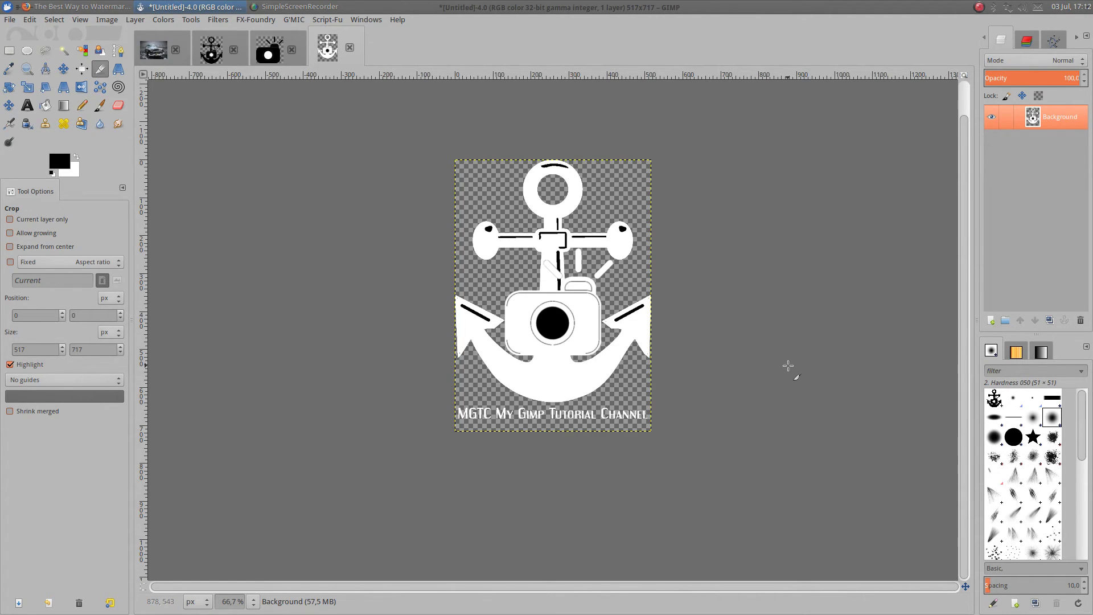
pyautogui.hotkey('ctrl', 'c')
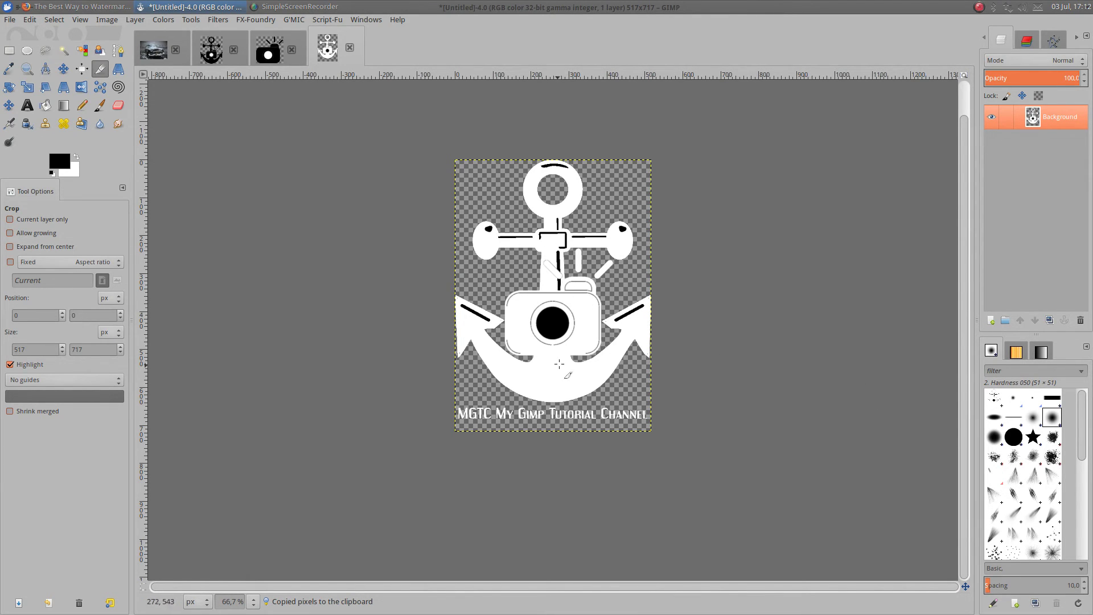
pyautogui.click(993, 401)
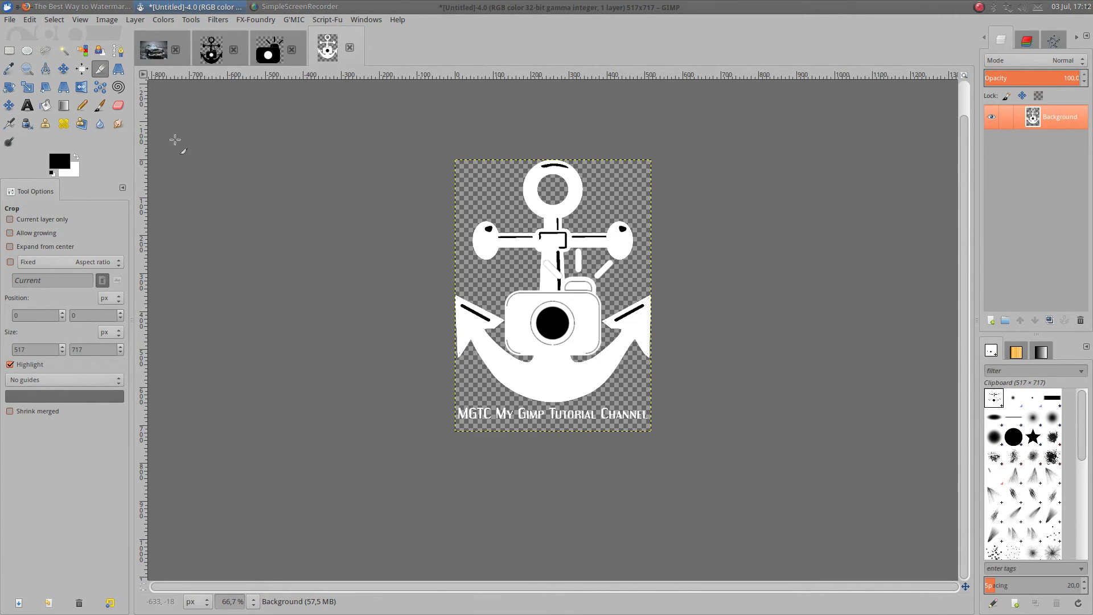
# Step: On the car photo, choose the Paintbrush and raise its size to about 2286
pyautogui.click(161, 61)
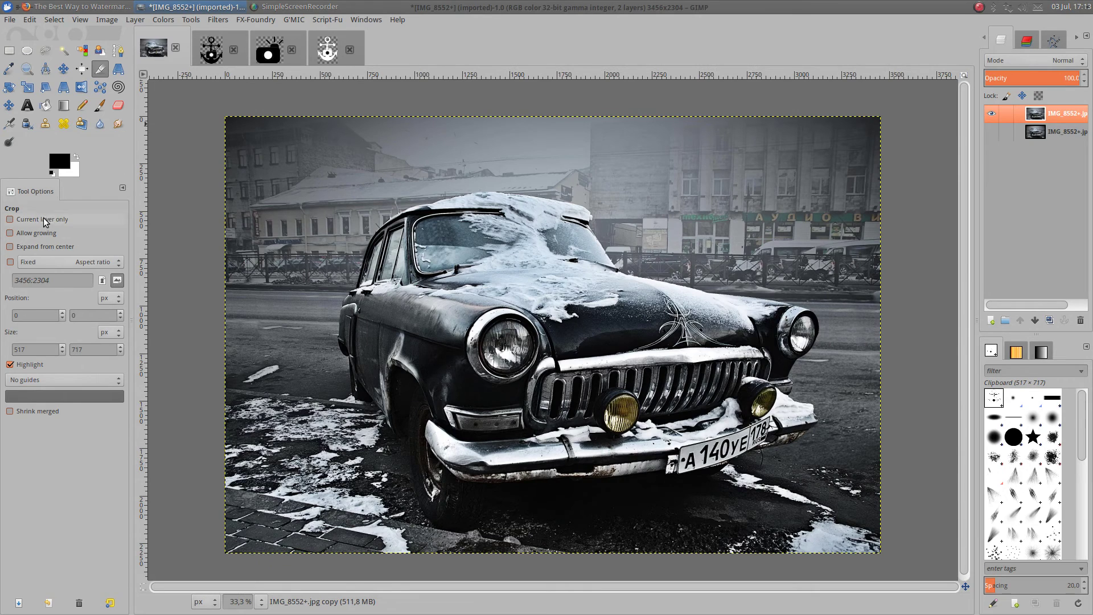
pyautogui.click(100, 104)
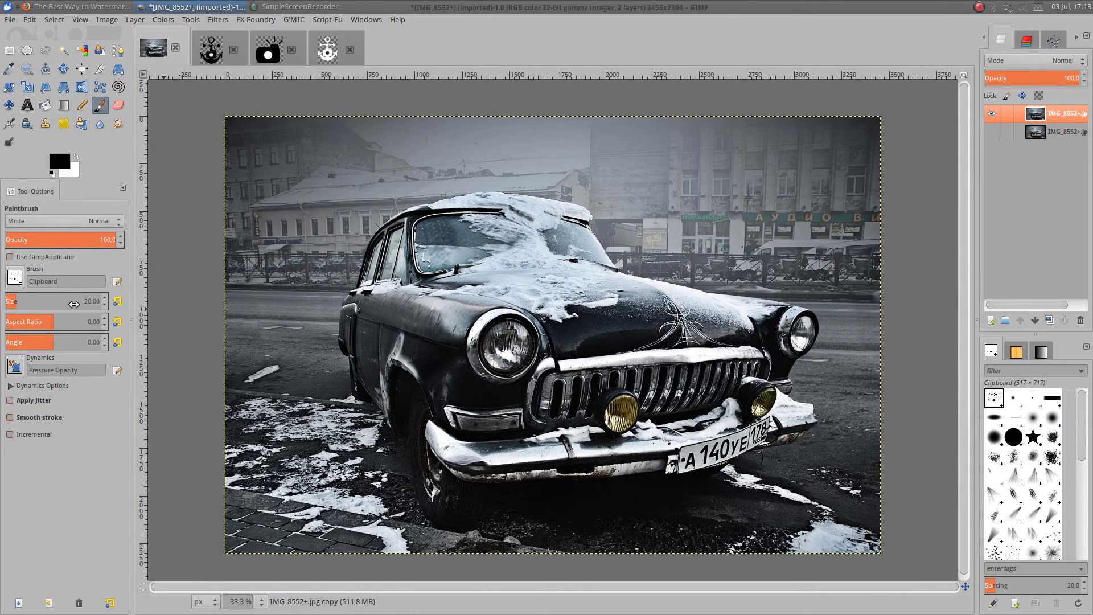
pyautogui.moveTo(74, 304); pyautogui.dragTo(77, 304)
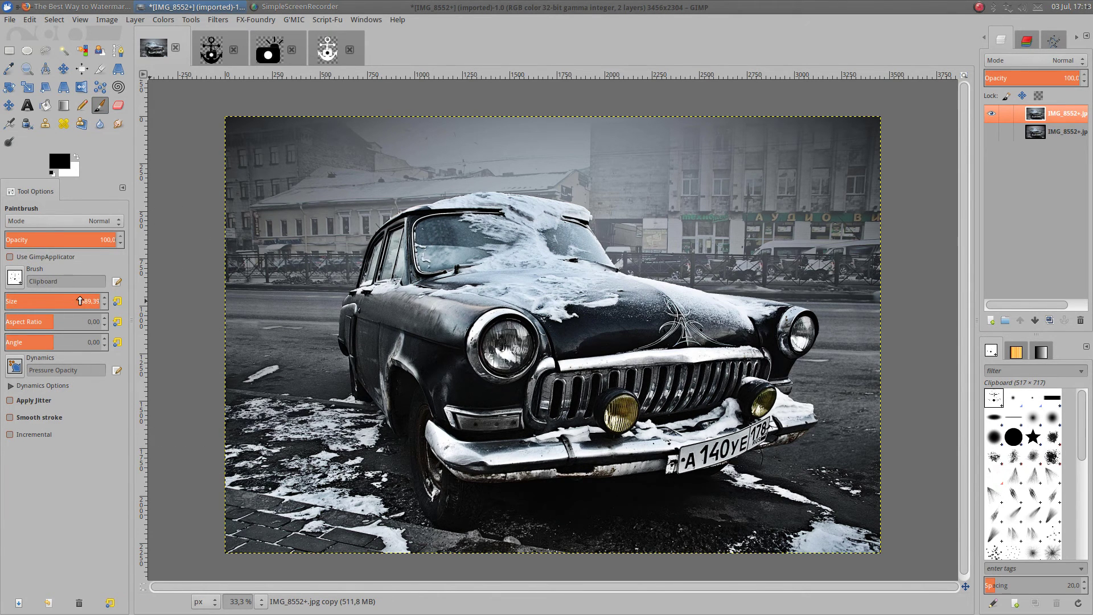
pyautogui.moveTo(68, 295); pyautogui.dragTo(119, 308)
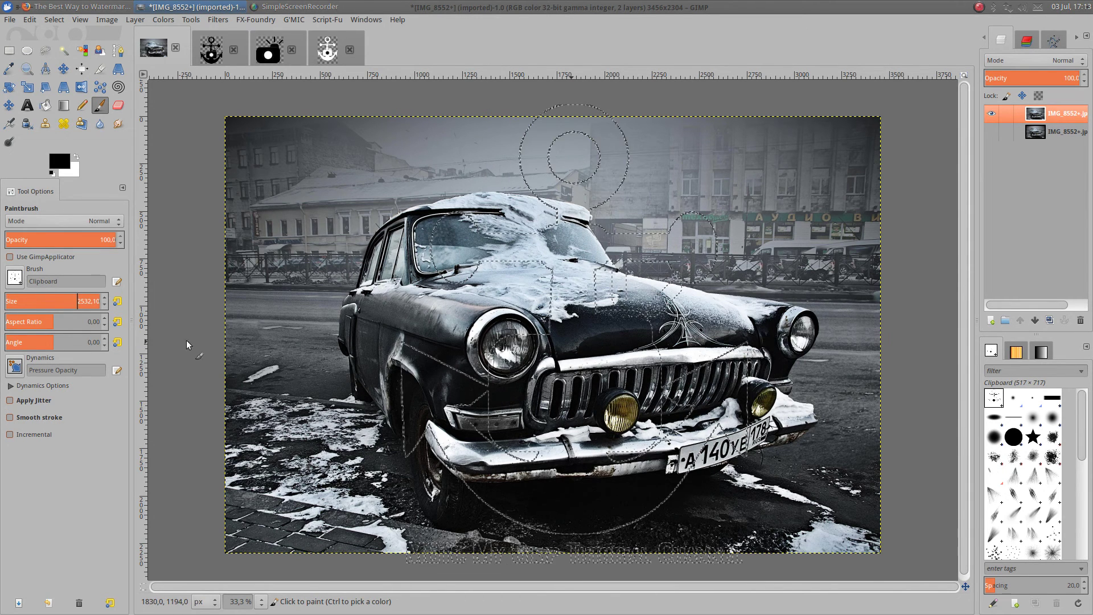
pyautogui.click(82, 301)
pyautogui.moveTo(82, 301); pyautogui.dragTo(161, 311)
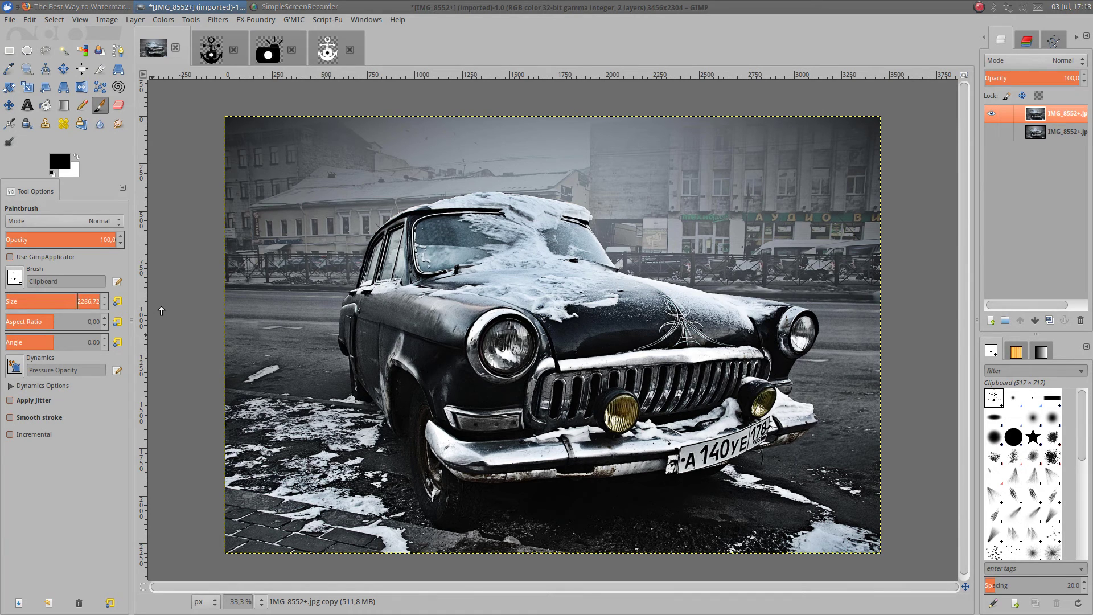
# Step: Stamp the logo faintly at 15.7% opacity over the car, then select Move and return to the logo image
pyautogui.click(506, 342)
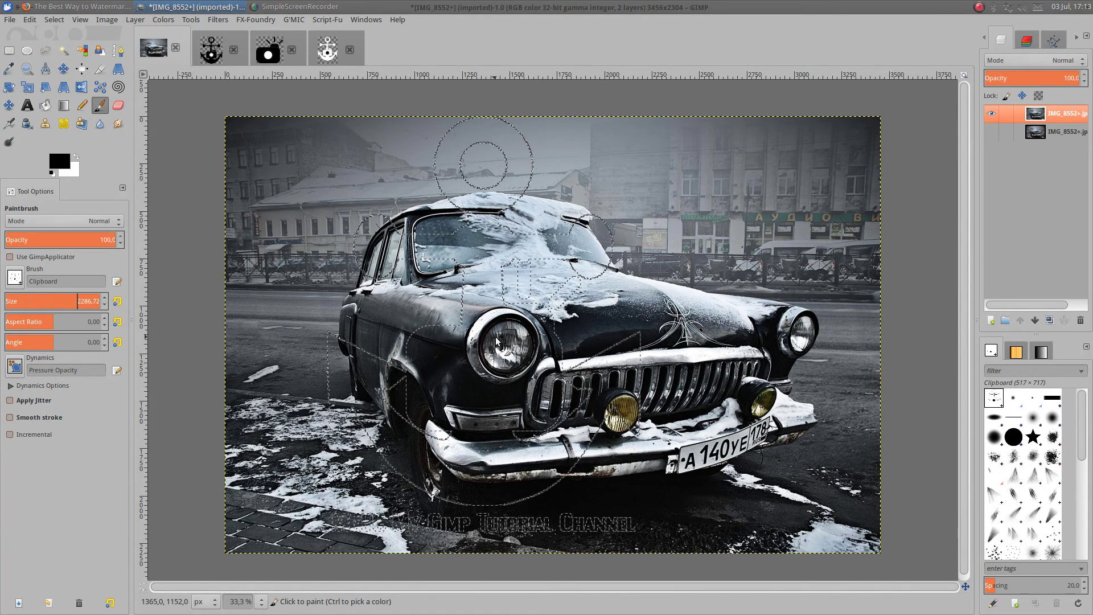
pyautogui.hotkey('ctrl', 'z')
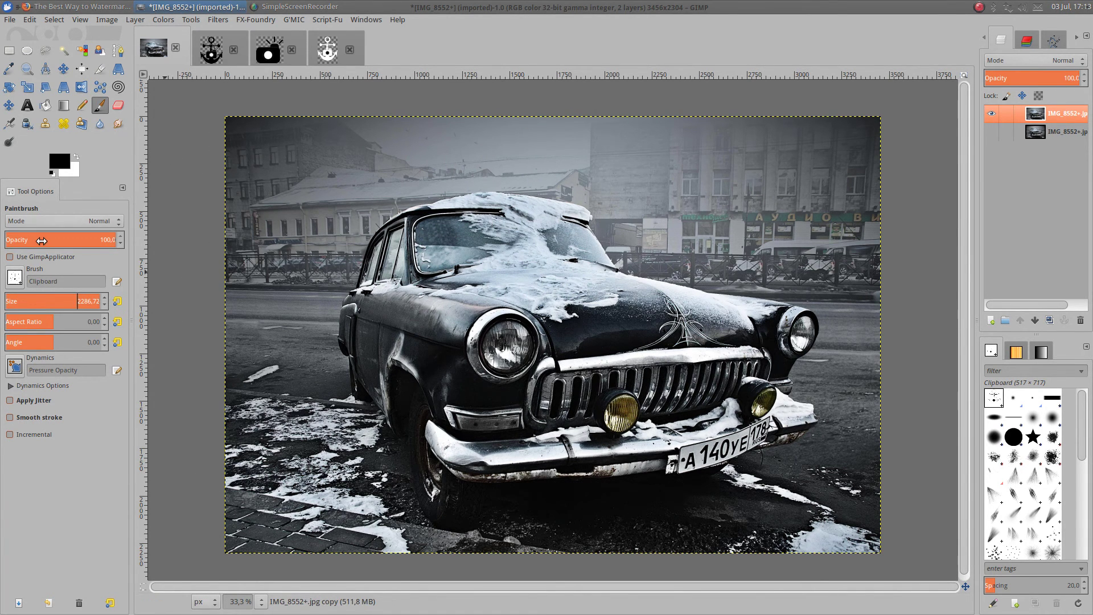
pyautogui.moveTo(29, 242); pyautogui.dragTo(23, 241)
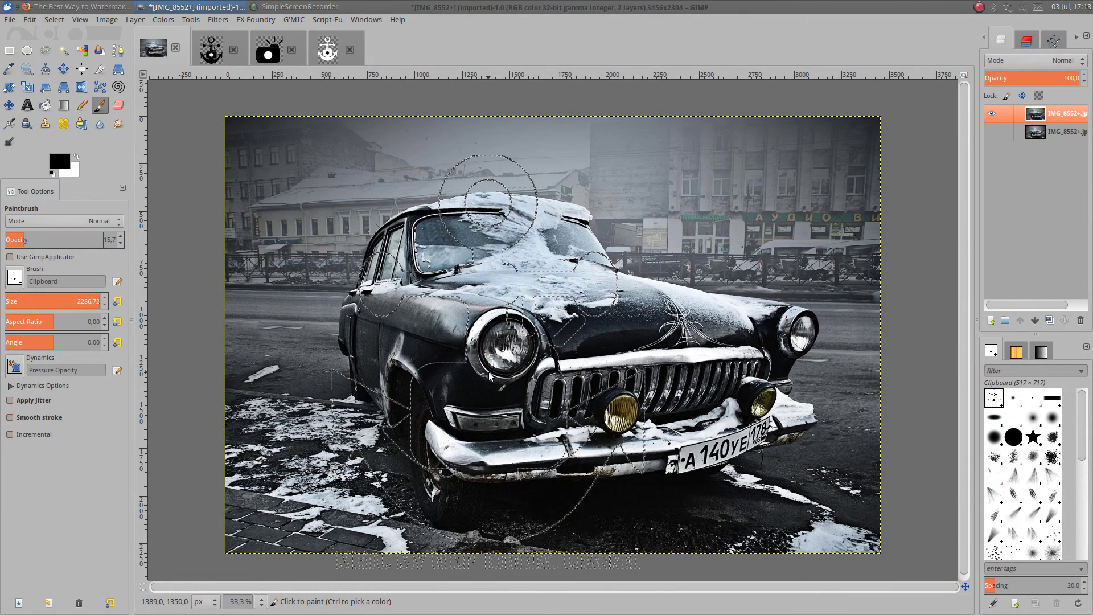
pyautogui.click(541, 345)
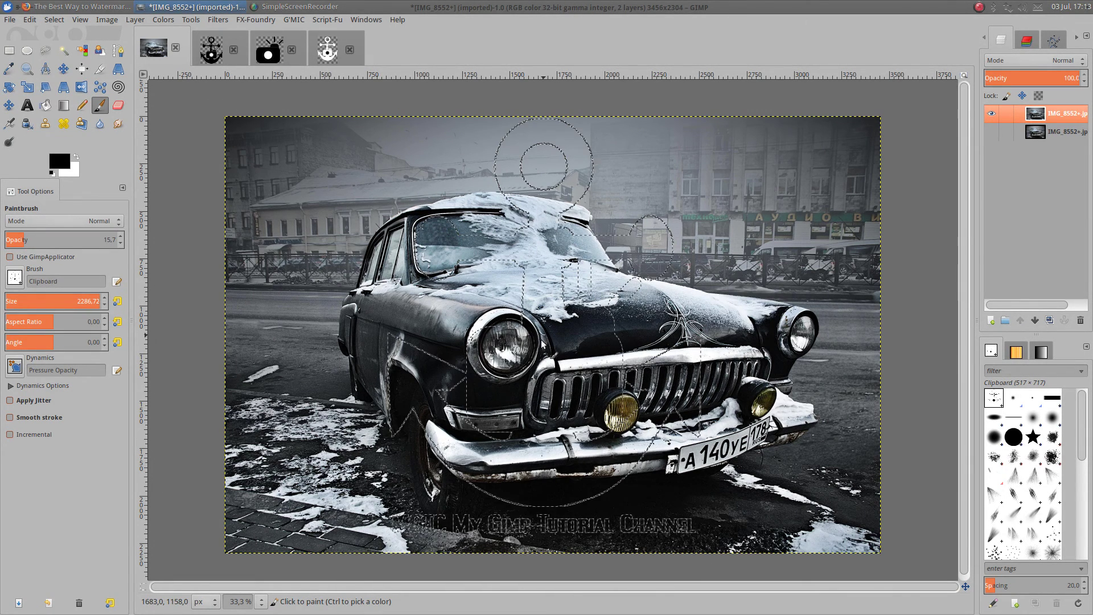
pyautogui.click(542, 346)
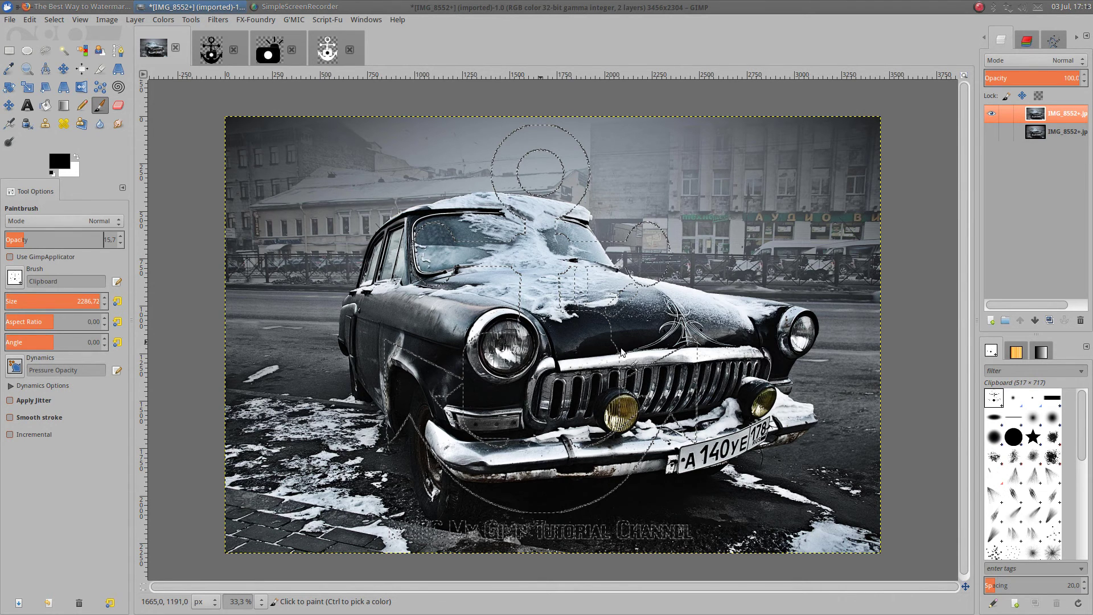
pyautogui.click(622, 351)
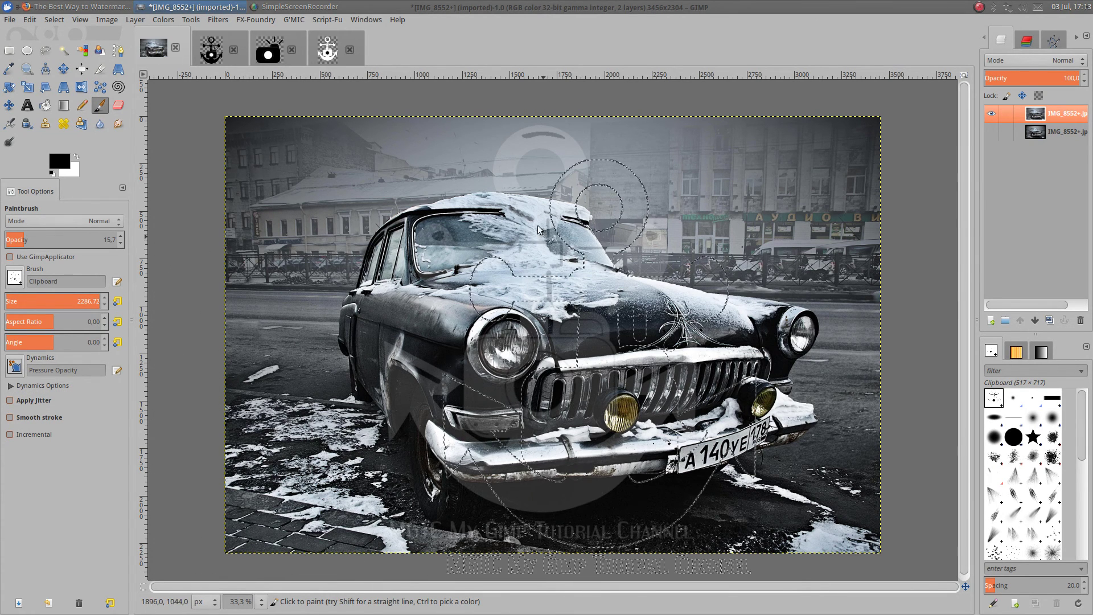
pyautogui.click(64, 68)
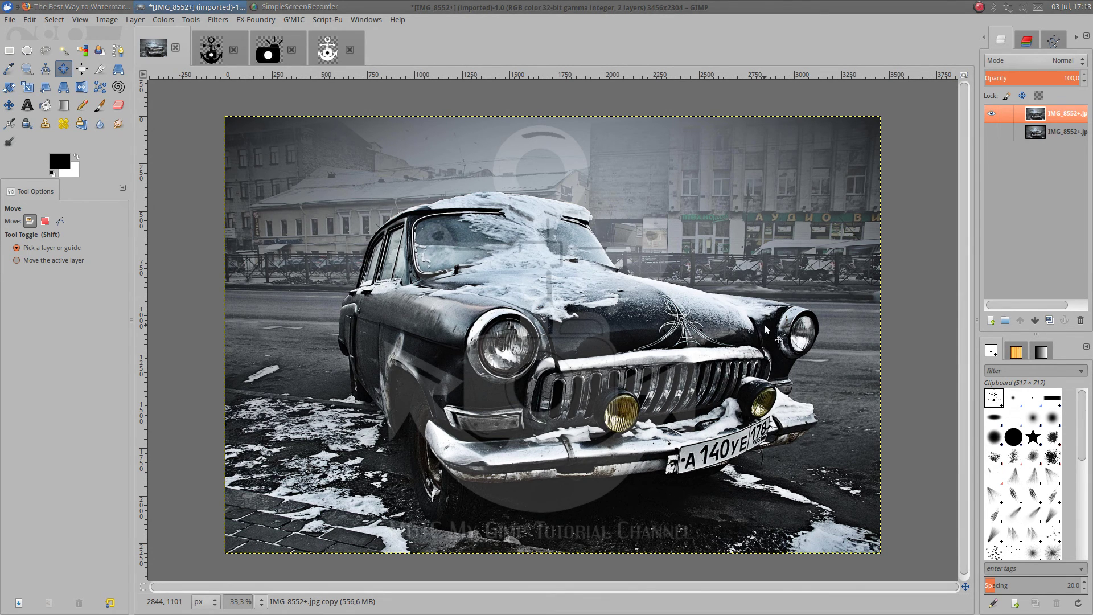
pyautogui.click(326, 53)
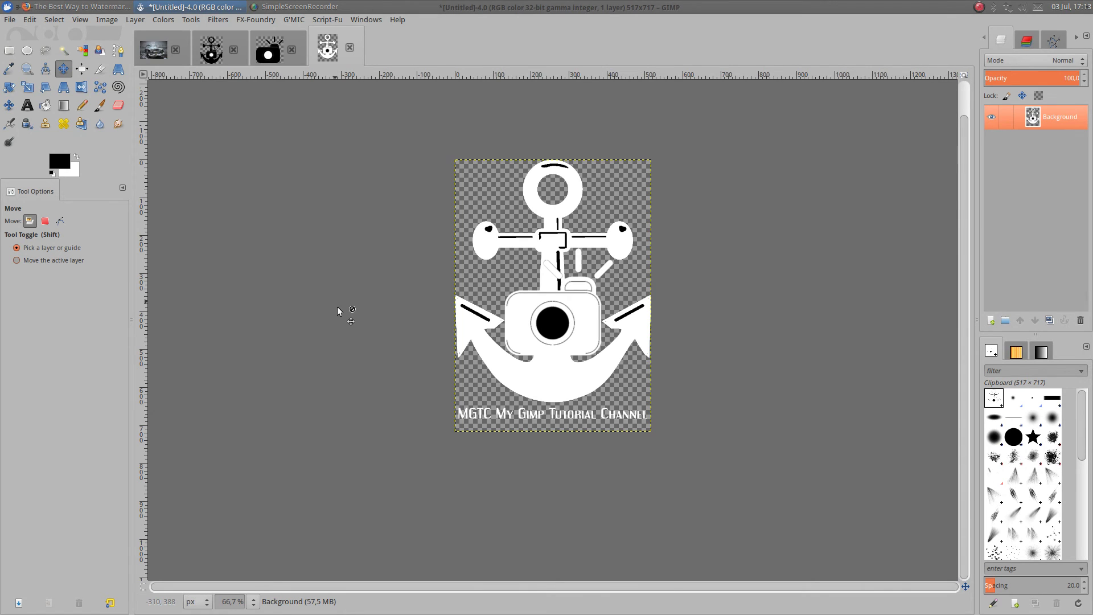
pyautogui.click(10, 22)
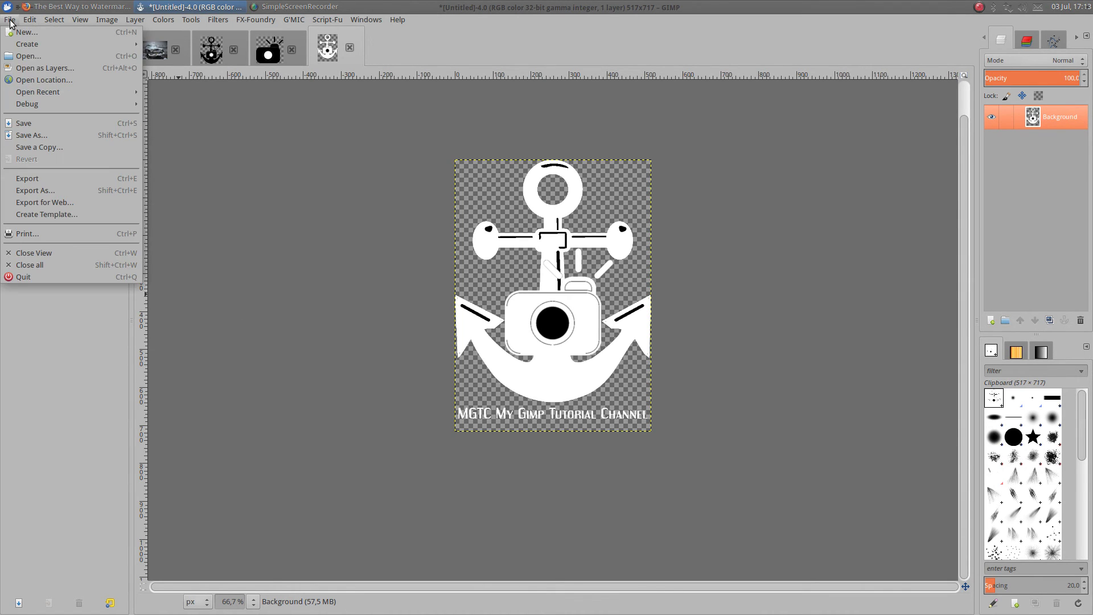
pyautogui.click(36, 191)
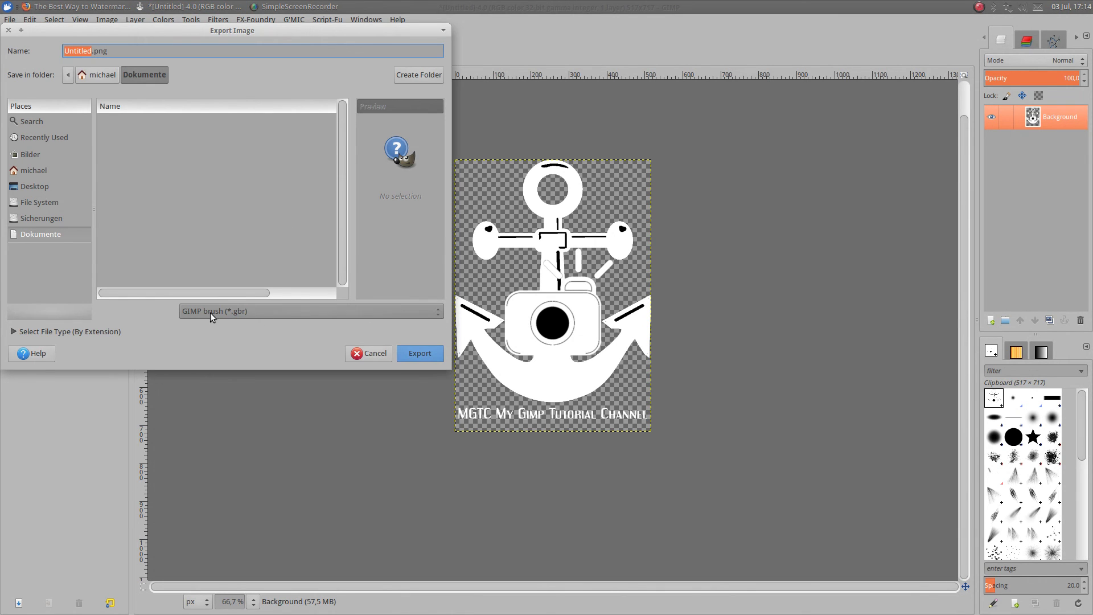
pyautogui.click(210, 312)
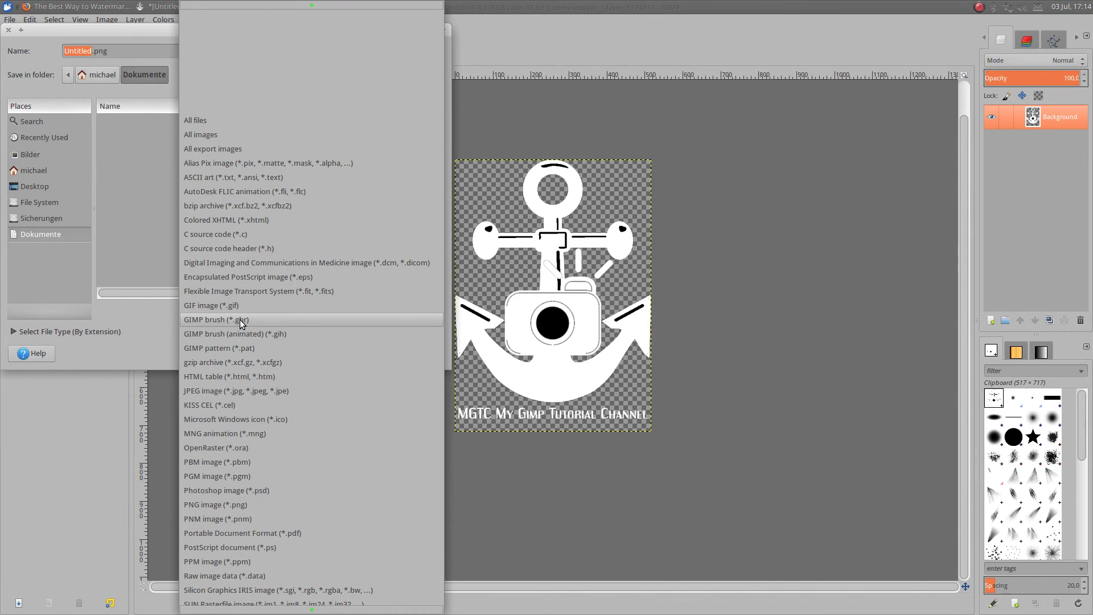
pyautogui.click(241, 320)
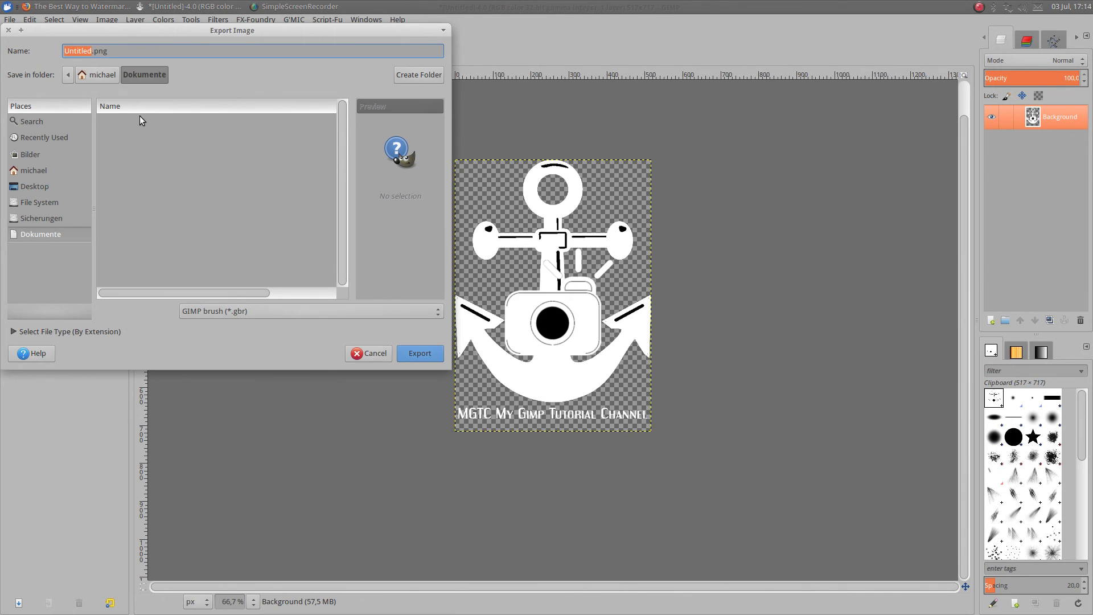
pyautogui.click(109, 50)
pyautogui.doubleClick(90, 49)
pyautogui.write('Wasser')
pyautogui.write('zeichen.')
pyautogui.write('gbr')
pyautogui.click(358, 358)
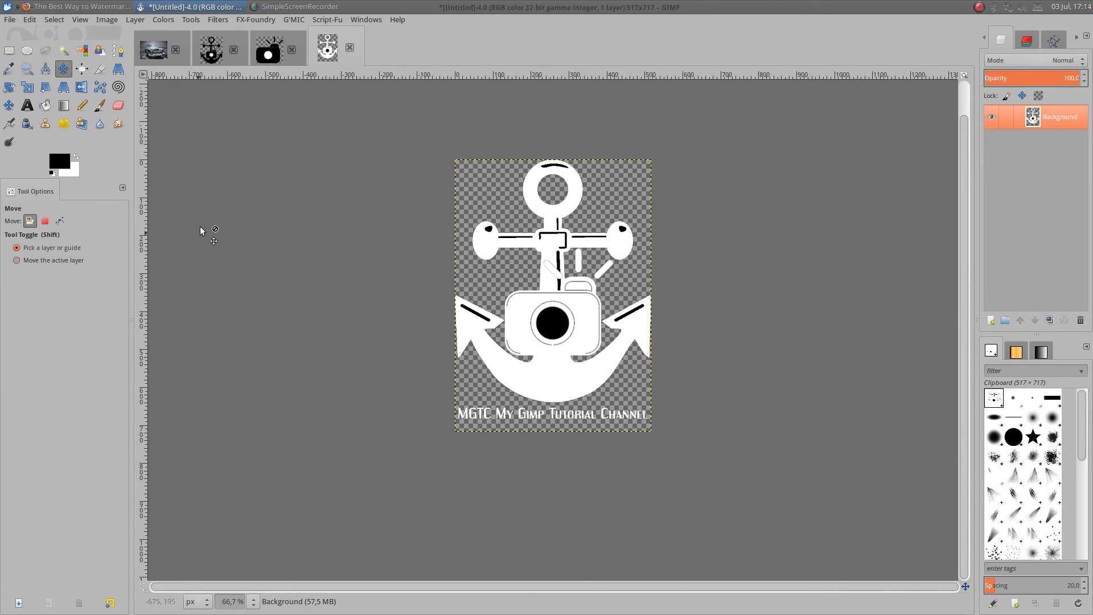
# Step: Return to the car photo showing its faint anchor-logo watermark
pyautogui.click(154, 50)
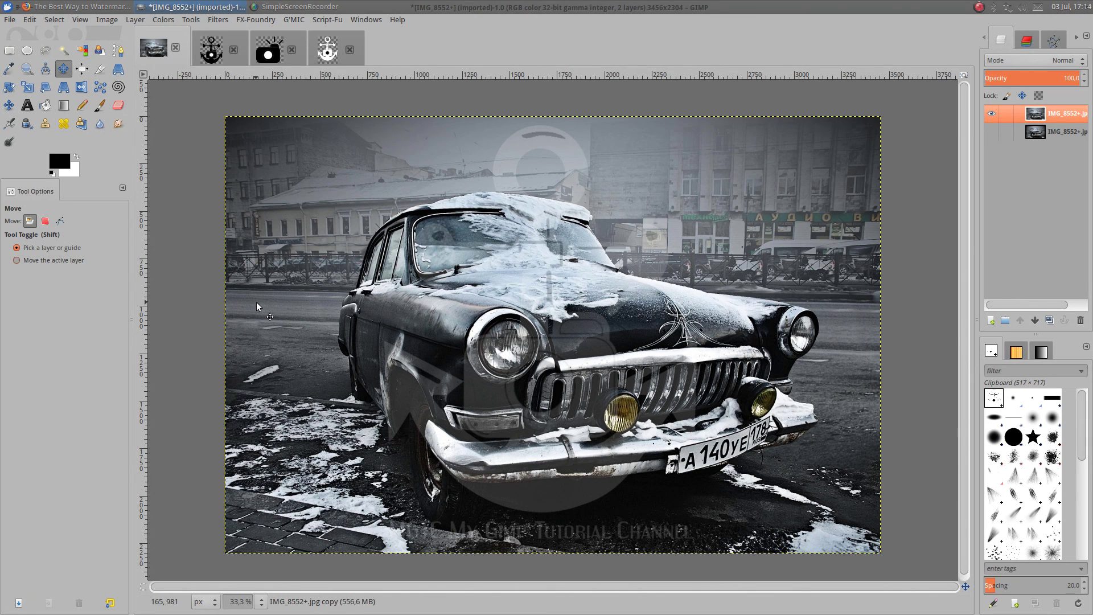
pyautogui.rightClick(979, 7)
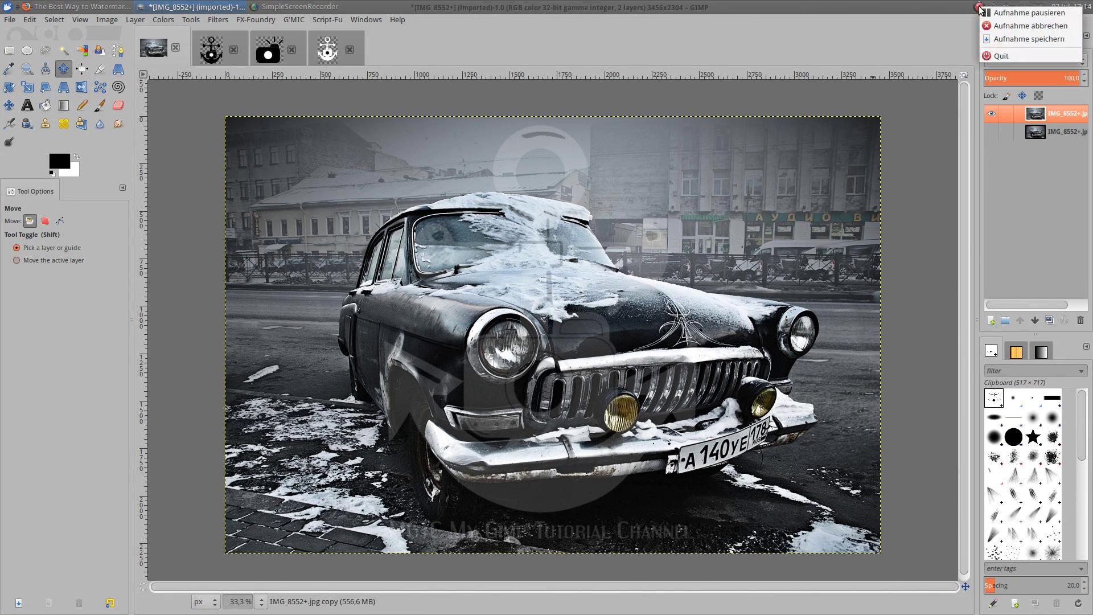